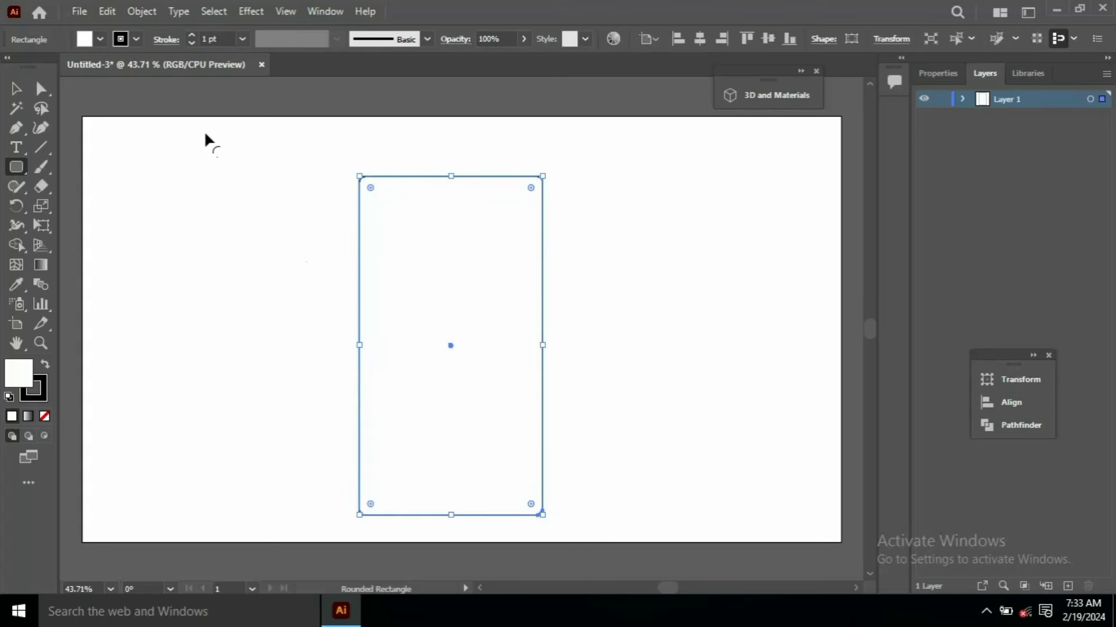
# - Fill the rounded rectangle with black and enlarge it from its lower-right corner until it reaches the artboard's lower edge
pyautogui.click(100, 40)
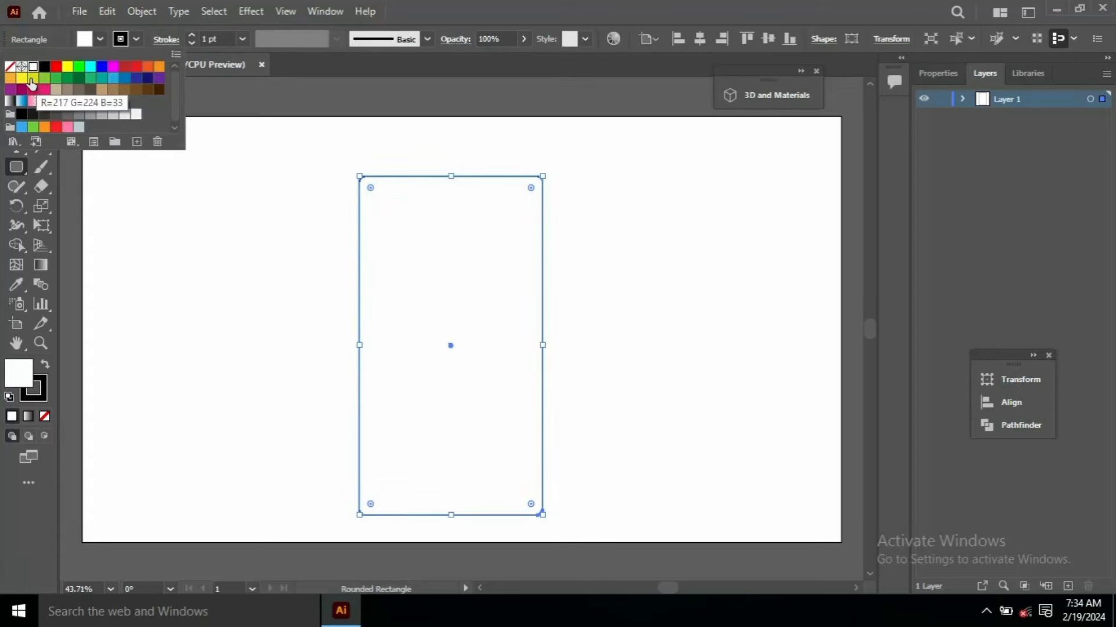
pyautogui.click(45, 67)
pyautogui.click(587, 232)
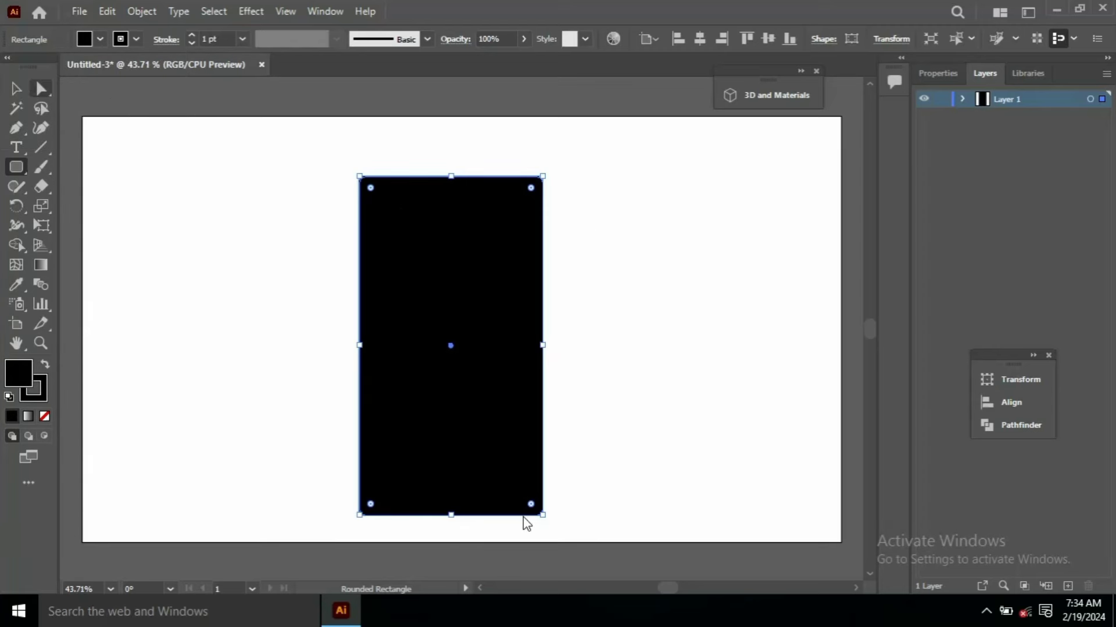
pyautogui.press('v')
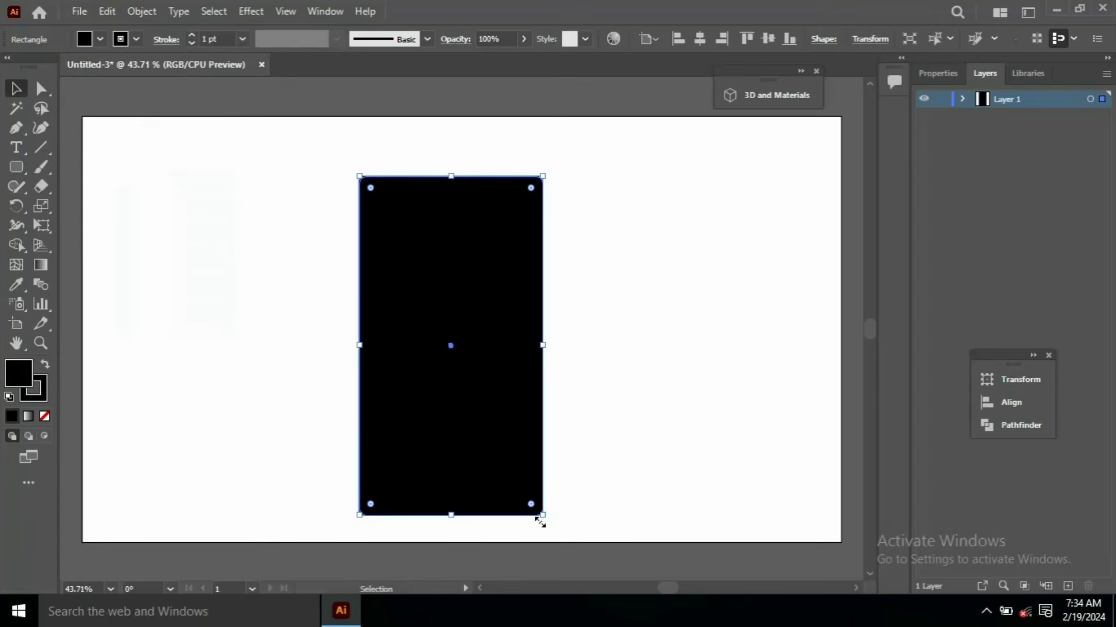
pyautogui.moveTo(542, 515); pyautogui.dragTo(566, 541)
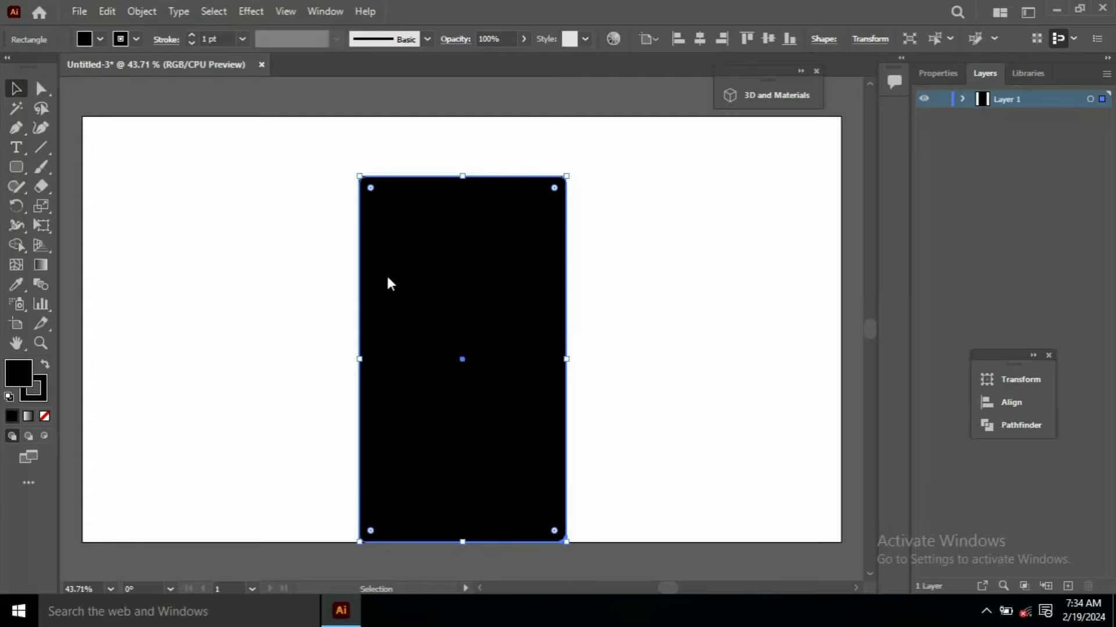
# - Create a slightly larger offset path around the black rectangle and fill the inner rectangle with white
pyautogui.click(251, 11)
pyautogui.moveTo(142, 11)
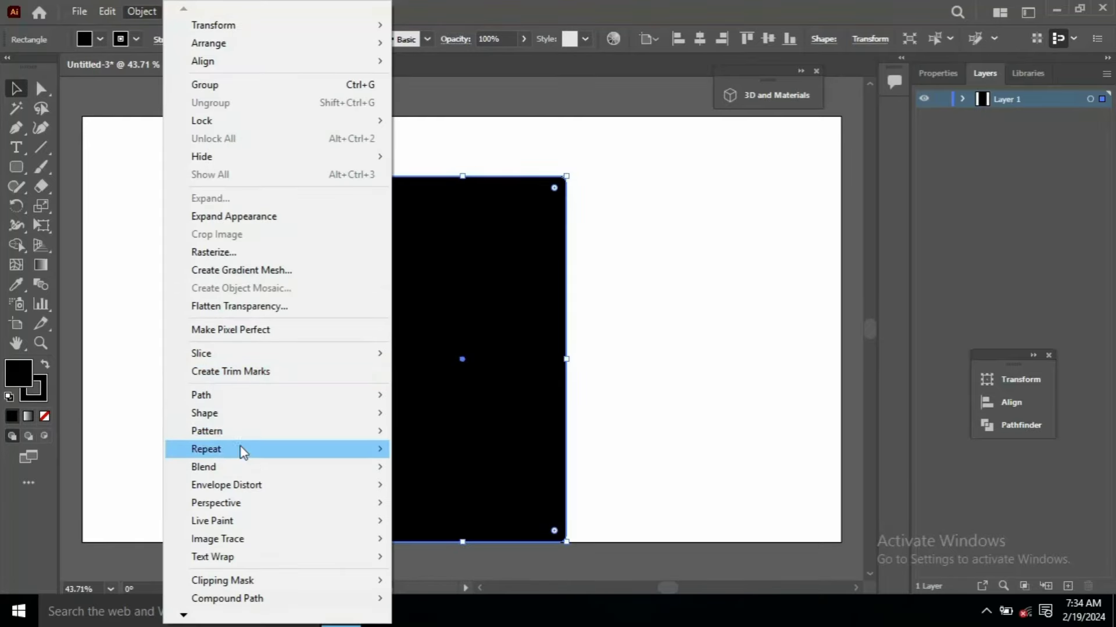
pyautogui.moveTo(202, 395)
pyautogui.click(443, 455)
pyautogui.click(669, 349)
pyautogui.click(100, 39)
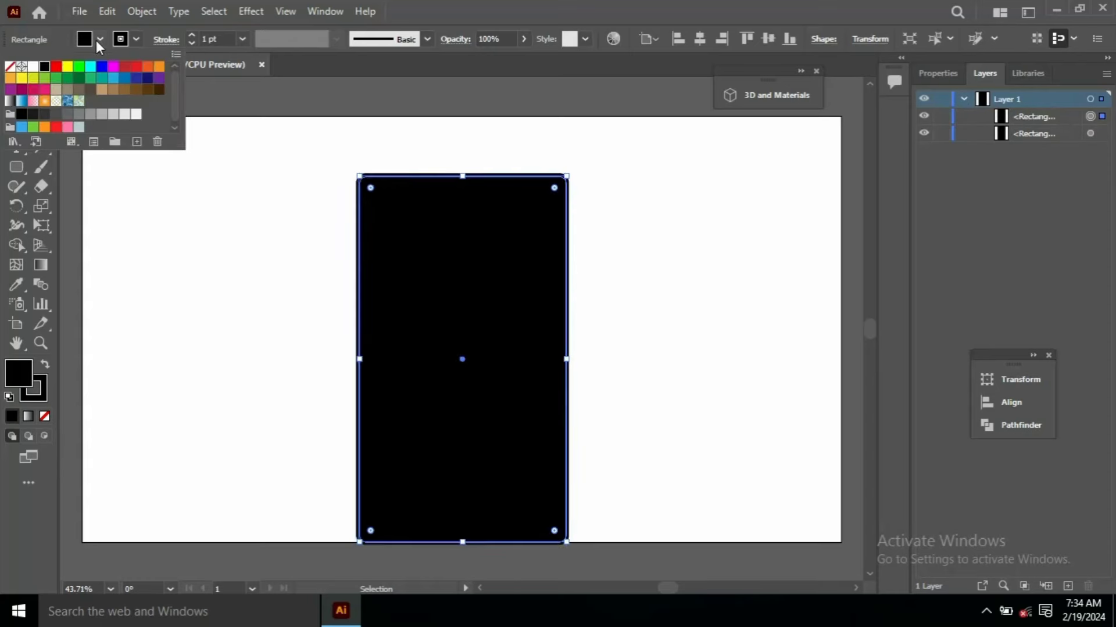
pyautogui.click(32, 67)
pyautogui.click(206, 188)
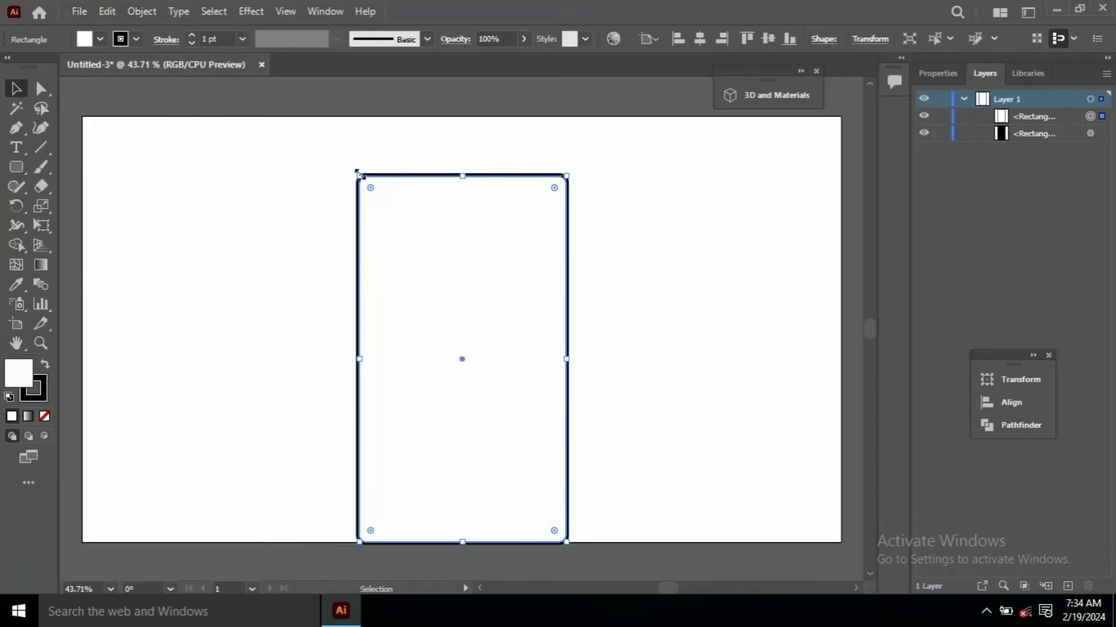
# - Shrink the white rectangle into a phone screen, leaving wide black bezels above and below and thin ones at the sides
pyautogui.moveTo(356, 172); pyautogui.dragTo(357, 202)
pyautogui.moveTo(567, 542); pyautogui.dragTo(569, 523)
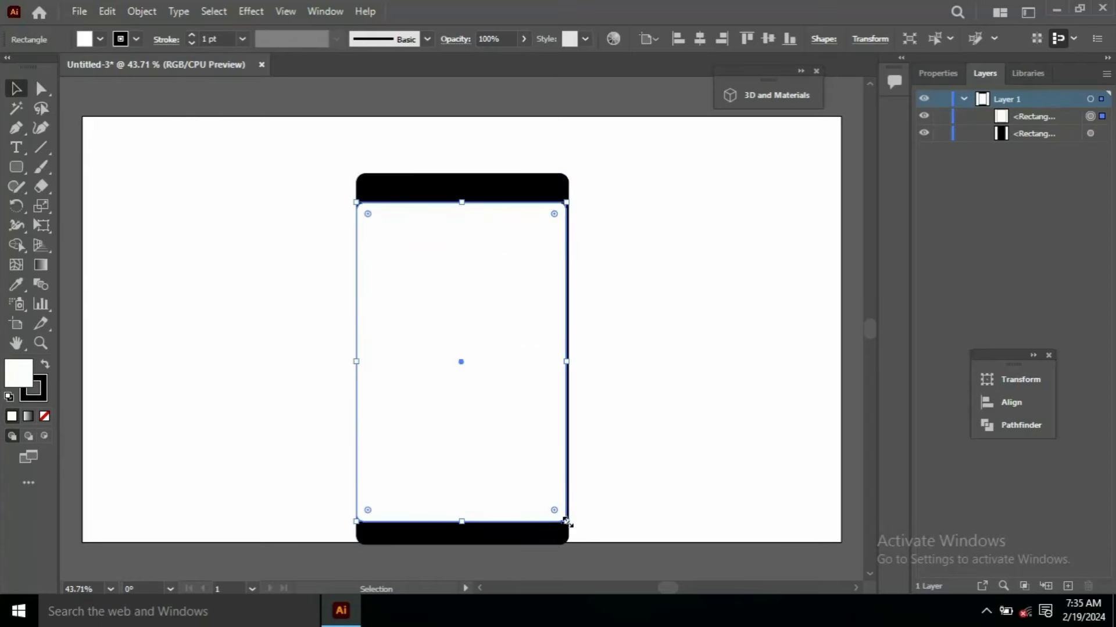
pyautogui.click(626, 472)
pyautogui.click(442, 360)
pyautogui.click(266, 250)
pyautogui.moveTo(266, 250); pyautogui.dragTo(395, 325)
pyautogui.click(401, 349)
pyautogui.click(313, 367)
pyautogui.click(395, 363)
pyautogui.moveTo(356, 362); pyautogui.dragTo(361, 361)
pyautogui.moveTo(567, 361); pyautogui.dragTo(562, 360)
# - Apply 3D Extrude & Bevel (Classic) to both rectangles with X rotation 25°, Y rotation 45° and a custom Z rotation
pyautogui.moveTo(629, 354); pyautogui.dragTo(319, 124)
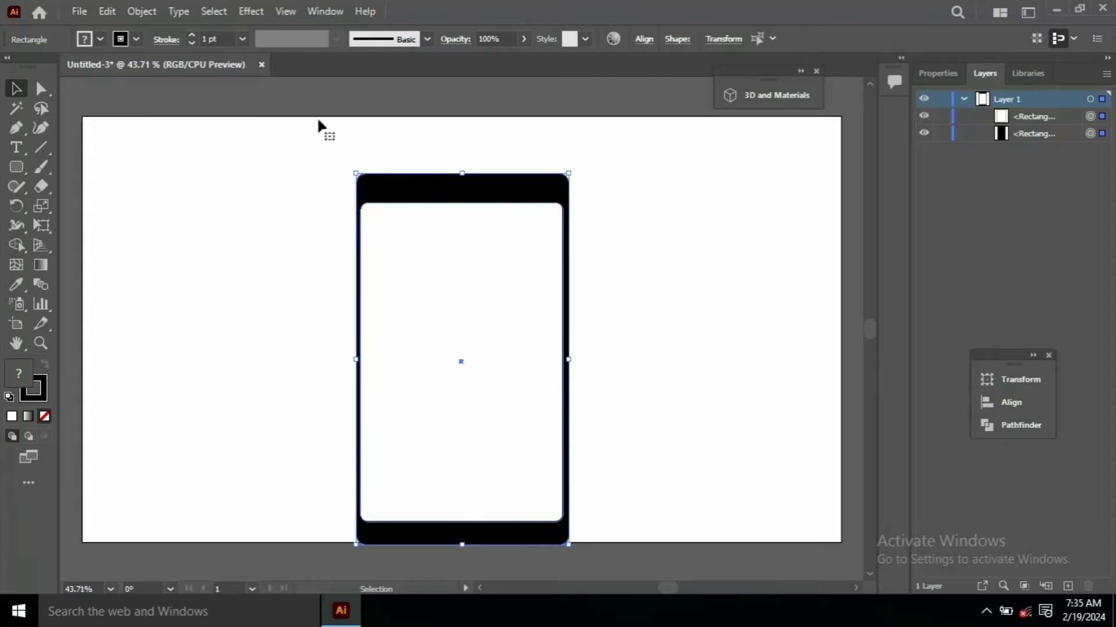
pyautogui.click(251, 11)
pyautogui.click(639, 197)
pyautogui.click(1045, 121)
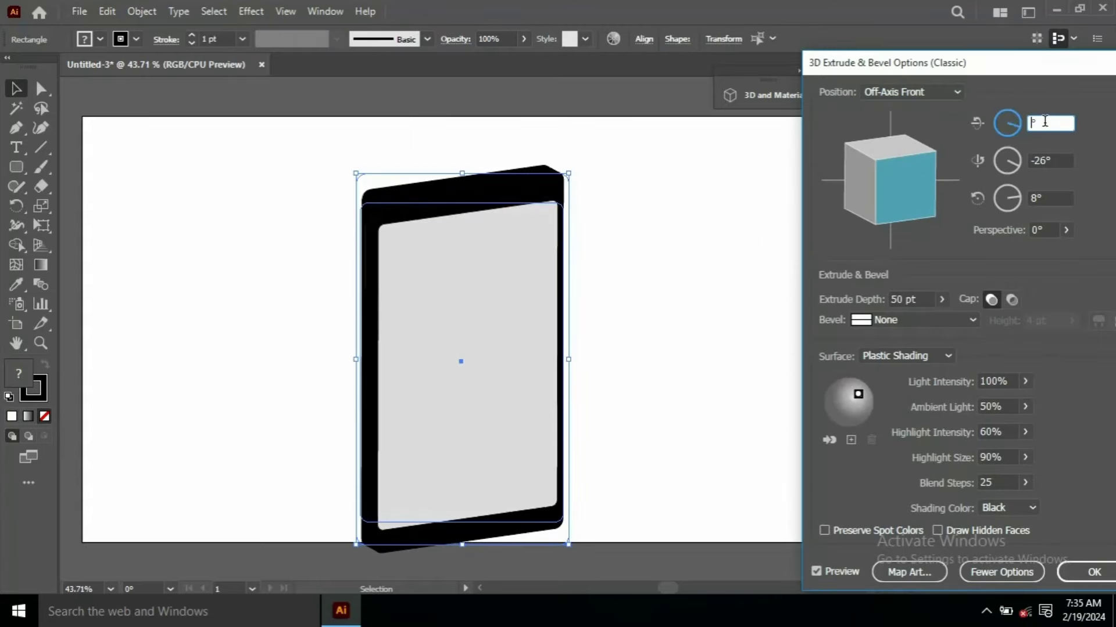
pyautogui.click(1044, 157)
pyautogui.press('BackSpace')
pyautogui.press('BackSpace')
pyautogui.press('BackSpace')
pyautogui.write('45')
pyautogui.click(1035, 198)
pyautogui.press('BackSpace')
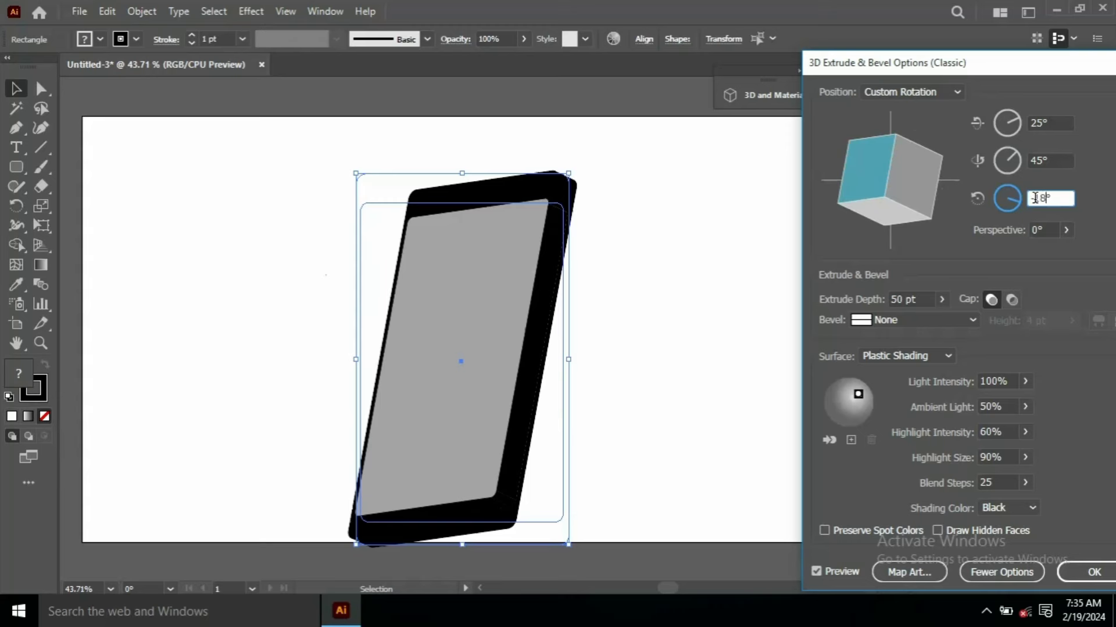
pyautogui.click(1094, 572)
pyautogui.click(136, 170)
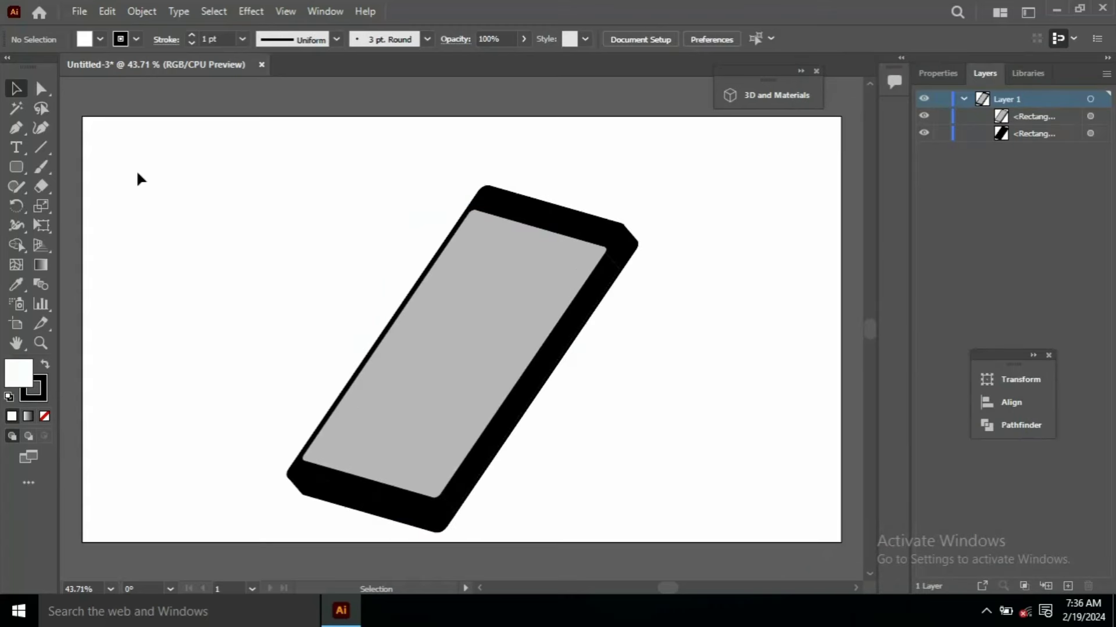
# - Draw a small white circle for the camera with the Ellipse tool and place it near the phone's upper bezel
pyautogui.moveTo(16, 167)
pyautogui.mouseDown()
pyautogui.moveTo(71, 166)
pyautogui.moveTo(90, 206)
pyautogui.mouseUp()
pyautogui.moveTo(151, 310)
pyautogui.mouseDown()
pyautogui.moveTo(167, 328)
pyautogui.moveTo(402, 244)
pyautogui.moveTo(535, 213)
pyautogui.moveTo(330, 223)
pyautogui.mouseUp()
pyautogui.moveTo(339, 215); pyautogui.dragTo(337, 217)
pyautogui.moveTo(329, 224); pyautogui.dragTo(556, 212)
pyautogui.moveTo(358, 171); pyautogui.dragTo(175, 174)
# - Add a slanted white speaker bar and the paired circles on the upper bezel, locking the phone's two base rectangles
pyautogui.moveTo(19, 169); pyautogui.dragTo(98, 167)
pyautogui.moveTo(157, 259)
pyautogui.mouseDown()
pyautogui.moveTo(495, 281)
pyautogui.moveTo(344, 248)
pyautogui.moveTo(284, 208)
pyautogui.mouseUp()
pyautogui.press('v')
pyautogui.click(942, 185)
pyautogui.moveTo(346, 214); pyautogui.dragTo(374, 218)
pyautogui.moveTo(358, 215); pyautogui.dragTo(520, 218)
# - Flatten the two small circles into ellipses about 25 by 21 px and slim the speaker bar below them
pyautogui.click(1101, 134)
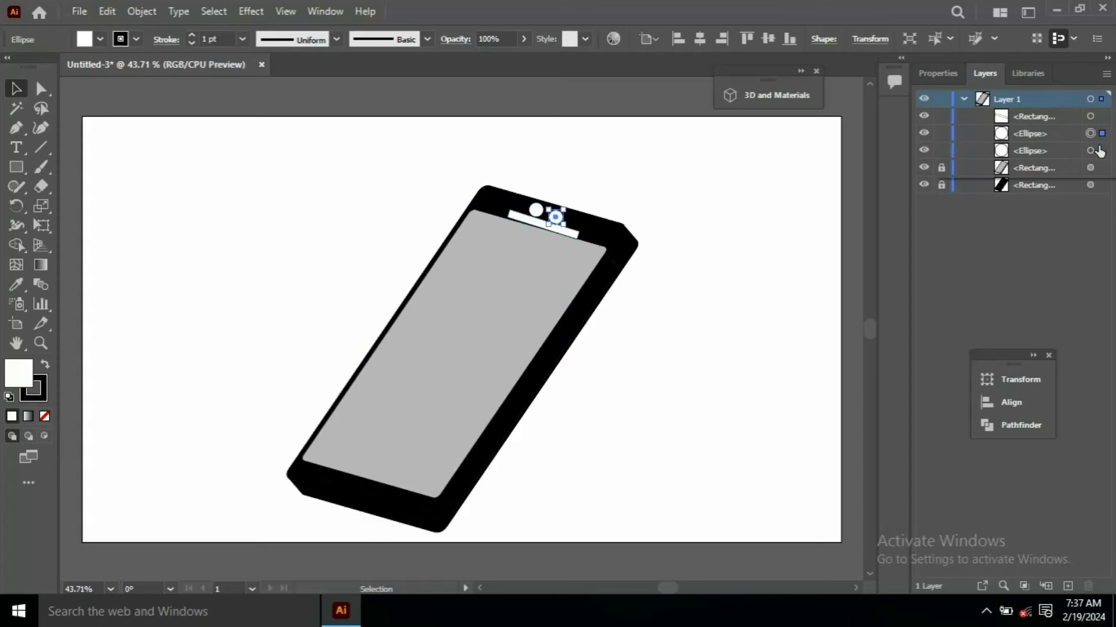
pyautogui.keyDown('shift'); pyautogui.click(1100, 152); pyautogui.keyUp('shift')
pyautogui.scroll(2, 495, 287)
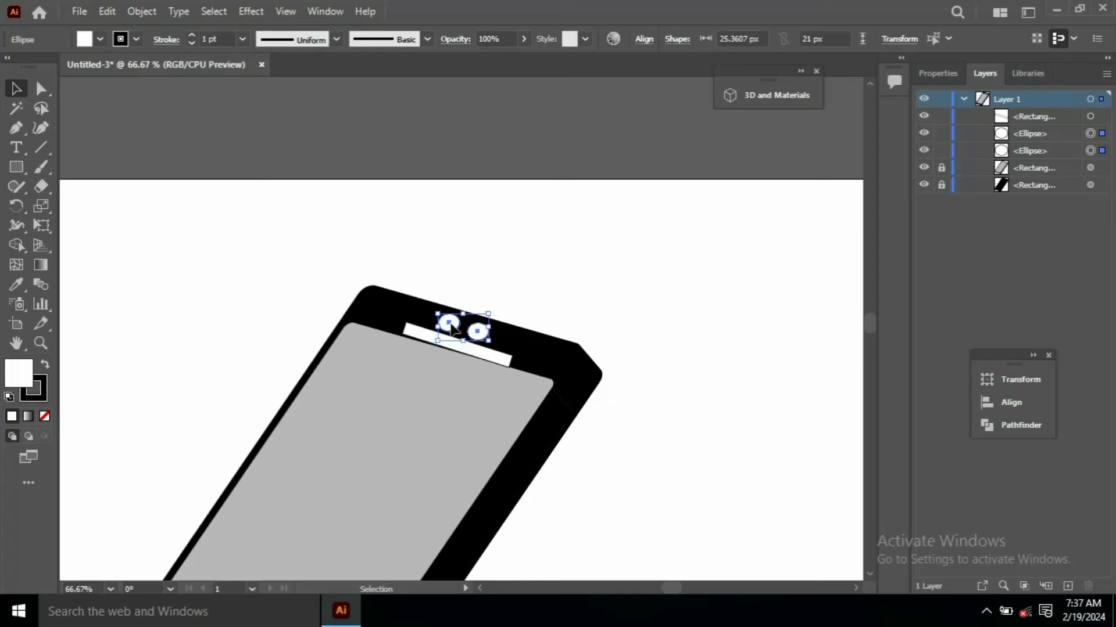
pyautogui.click(467, 347)
pyautogui.moveTo(510, 366); pyautogui.dragTo(506, 365)
pyautogui.moveTo(457, 351); pyautogui.dragTo(510, 353)
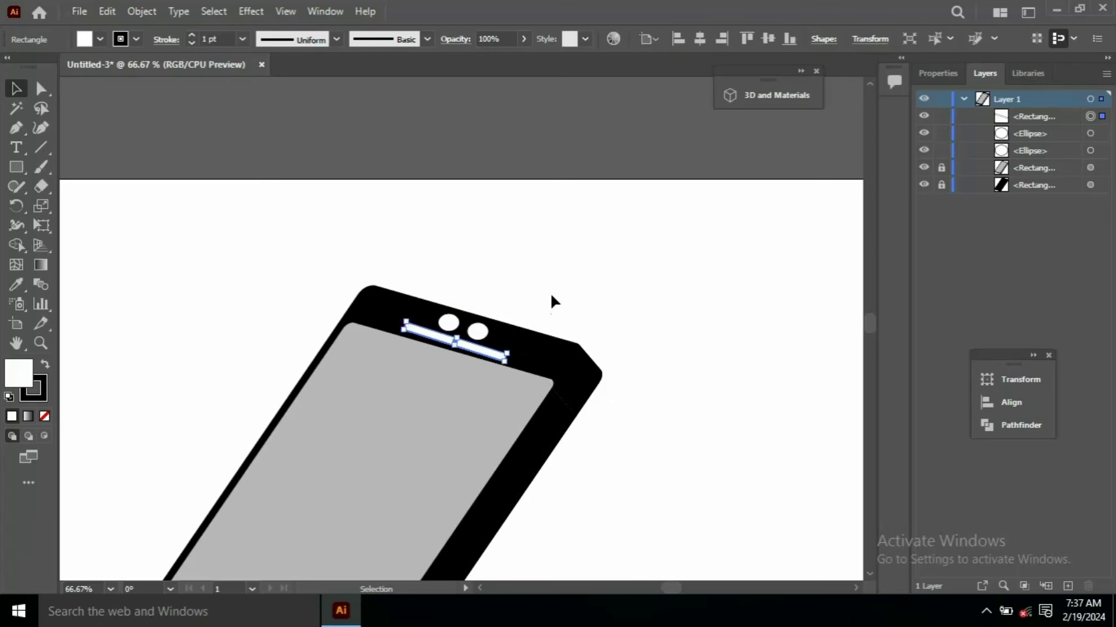
# - Duplicate one of the small ellipses to the left of the speaker bar
pyautogui.click(550, 296)
pyautogui.moveTo(451, 324); pyautogui.dragTo(392, 320)
pyautogui.click(638, 307)
pyautogui.hotkey('ctrl', '-')
pyautogui.hotkey('ctrl', '-')
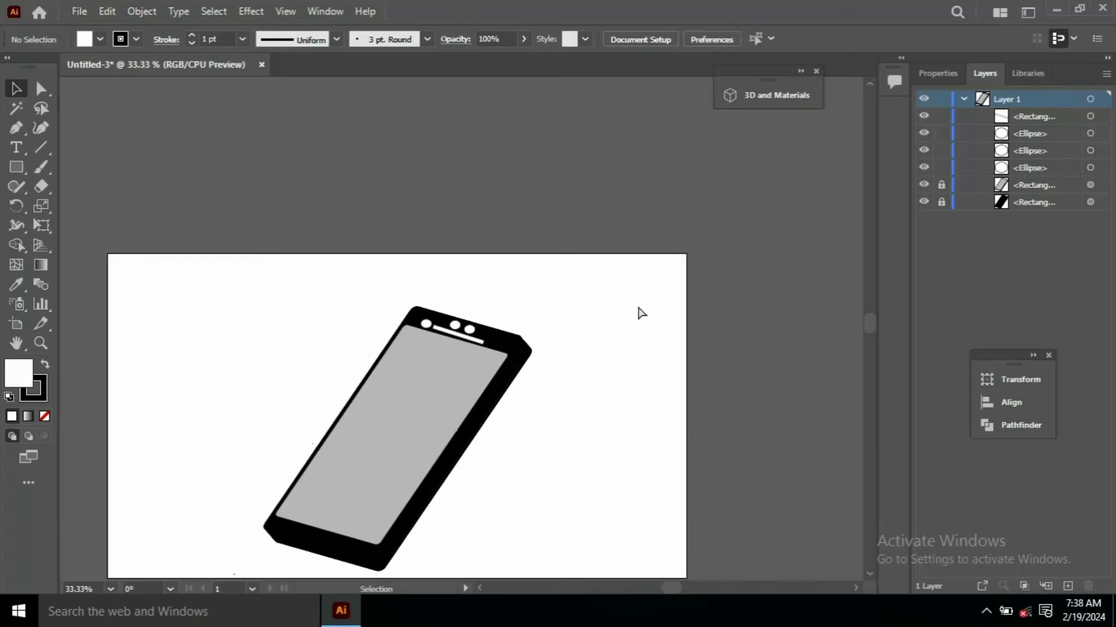
# - Draw a small white circle and place it on the phone's lower bezel as the home button
pyautogui.moveTo(17, 167); pyautogui.dragTo(64, 208)
pyautogui.moveTo(161, 377); pyautogui.dragTo(181, 397)
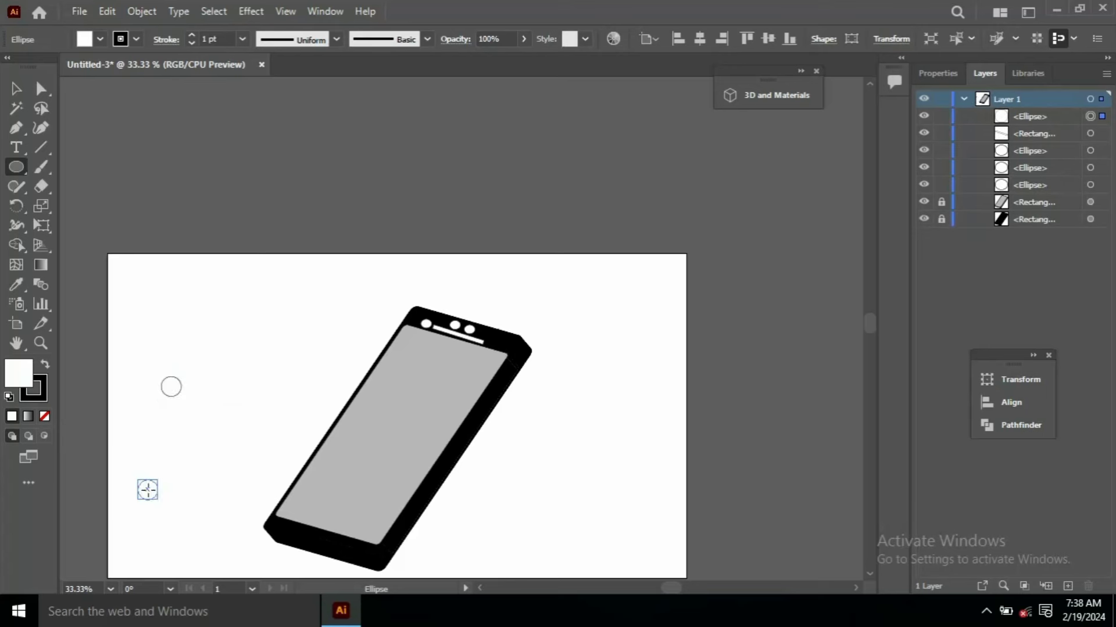
pyautogui.moveTo(148, 492); pyautogui.dragTo(316, 535)
pyautogui.click(317, 537)
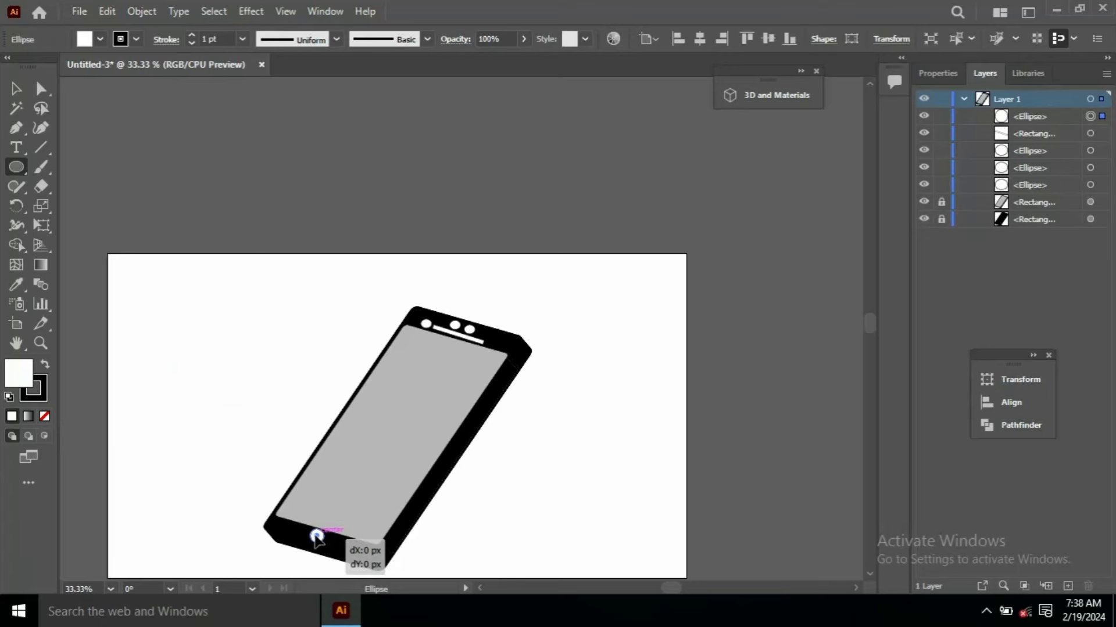
pyautogui.click(316, 537)
pyautogui.click(578, 337)
pyautogui.press('v')
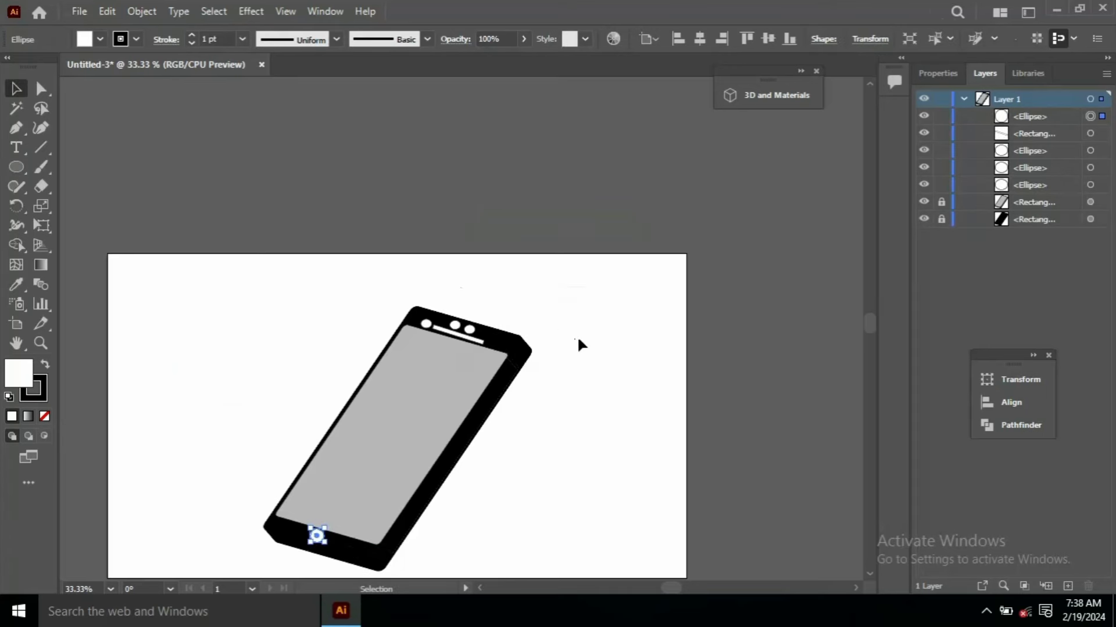
pyautogui.click(578, 338)
# - Copy the unlocked grey screen rectangle, paste it in front and give the copy a linear gradient fill
pyautogui.hotkey('ctrl', '+')
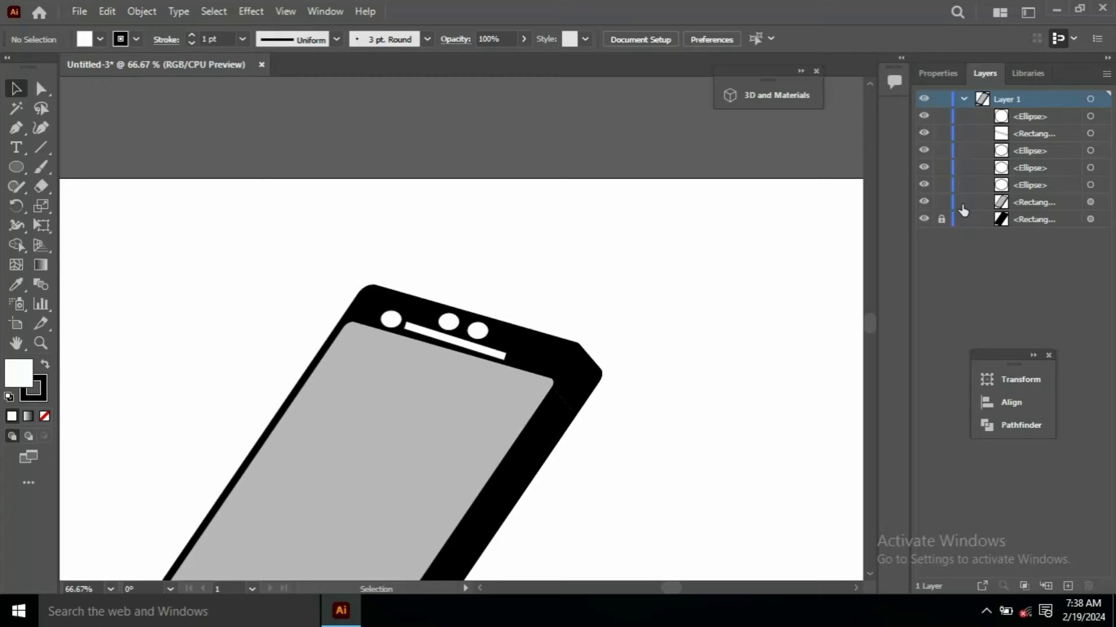
pyautogui.click(1090, 202)
pyautogui.click(141, 12)
pyautogui.moveTo(106, 13)
pyautogui.click(131, 89)
pyautogui.click(106, 15)
pyautogui.click(152, 124)
pyautogui.click(28, 416)
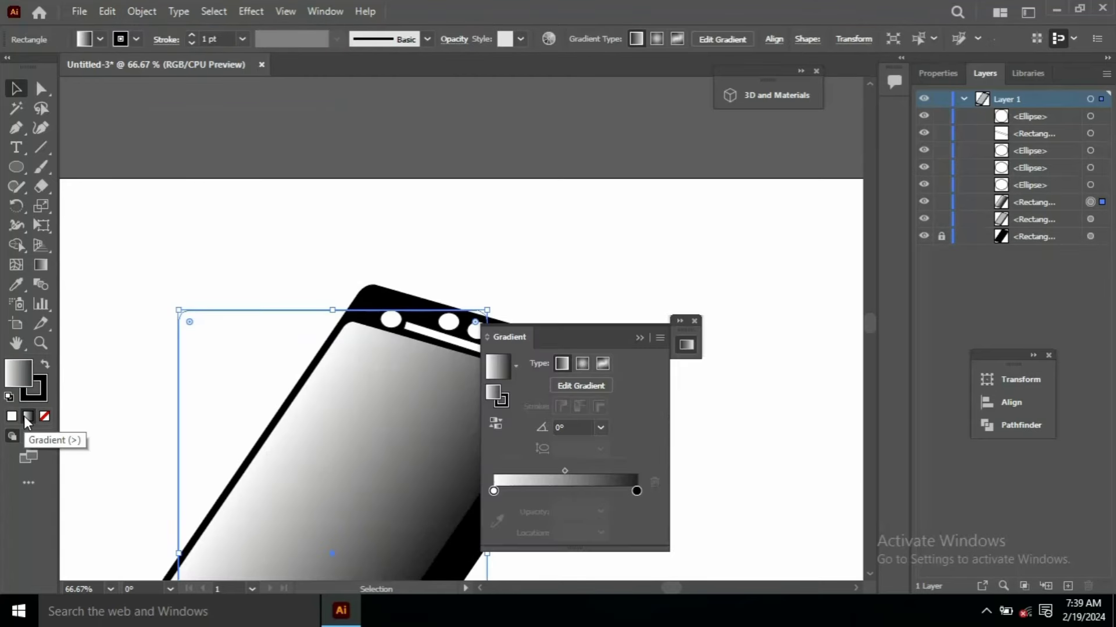
# - Add stops to the screen's gradient and colour the second stop pink, the fourth tan and the last yellow
pyautogui.moveTo(621, 491); pyautogui.dragTo(558, 490)
pyautogui.click(595, 491)
pyautogui.doubleClick(527, 491)
pyautogui.click(507, 358)
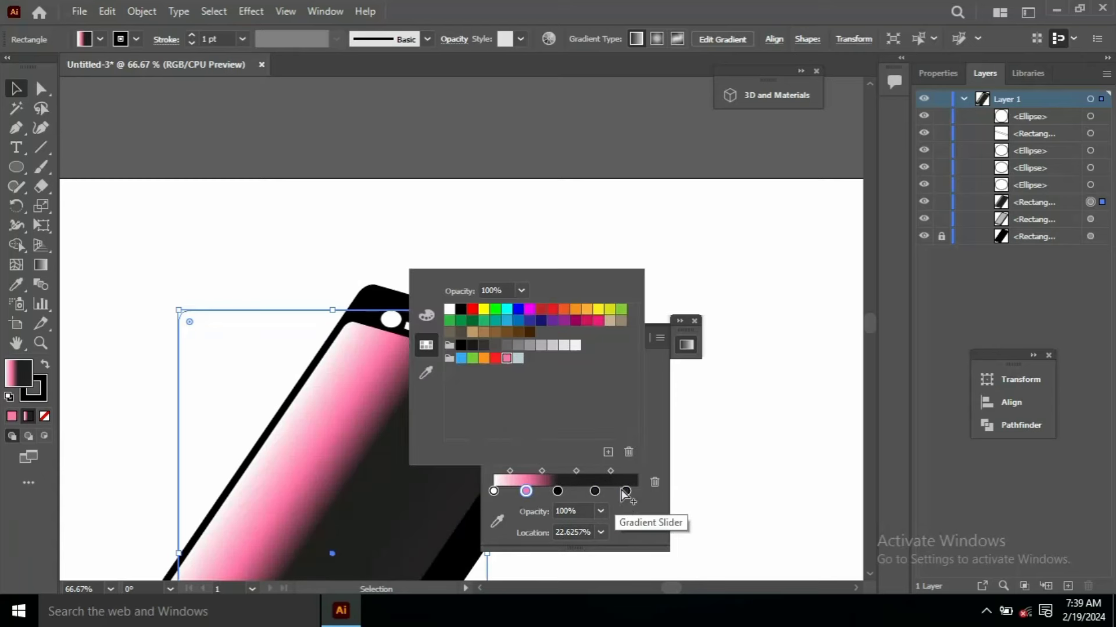
pyautogui.doubleClick(594, 492)
pyautogui.click(609, 321)
pyautogui.doubleClick(625, 491)
pyautogui.click(598, 309)
# - Recolour the middle gradient stop purple, close the gradient settings and deselect the screen
pyautogui.click(559, 493)
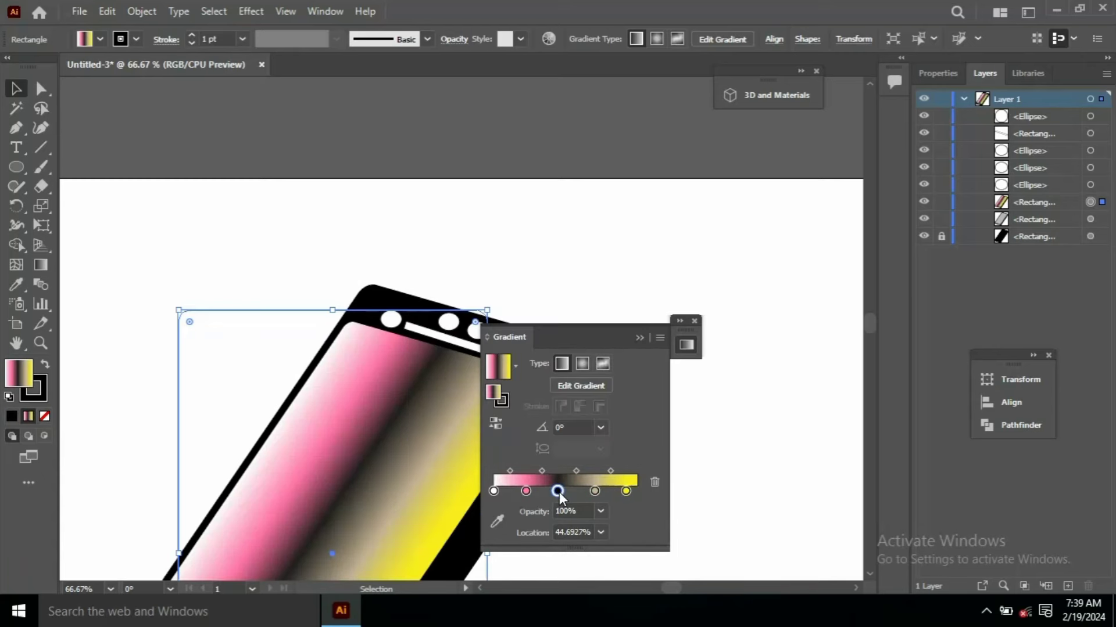
pyautogui.doubleClick(557, 492)
pyautogui.click(565, 321)
pyautogui.click(647, 511)
pyautogui.click(694, 321)
pyautogui.click(636, 311)
pyautogui.hotkey('ctrl', '-')
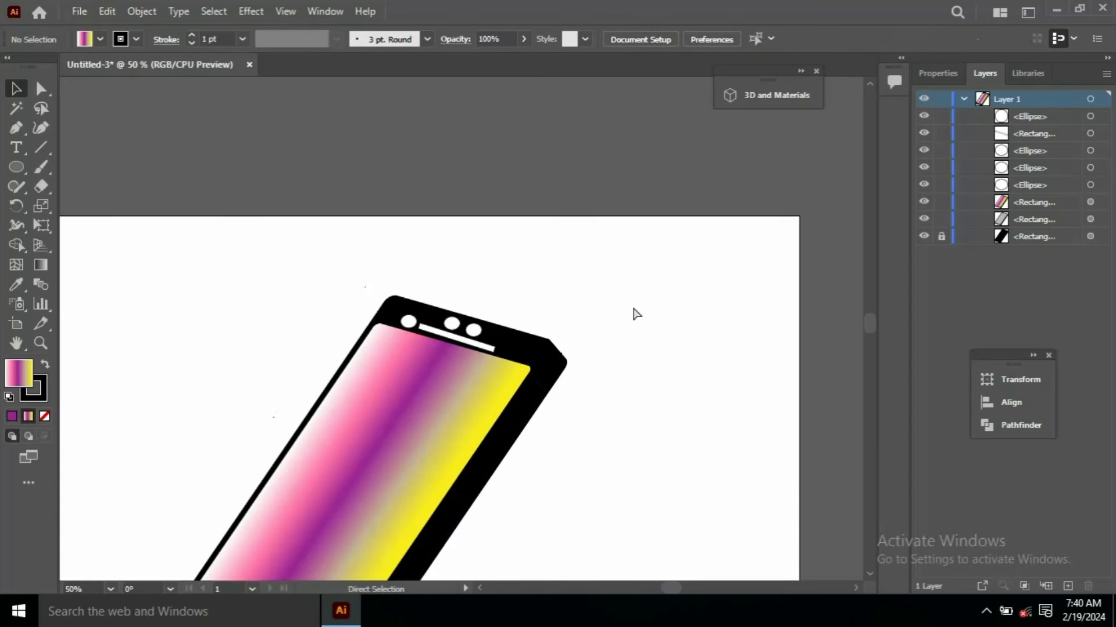
# - Draw a small horizontal rectangle across the middle of the phone screen with no fill
pyautogui.moveTo(870, 323); pyautogui.dragTo(871, 328)
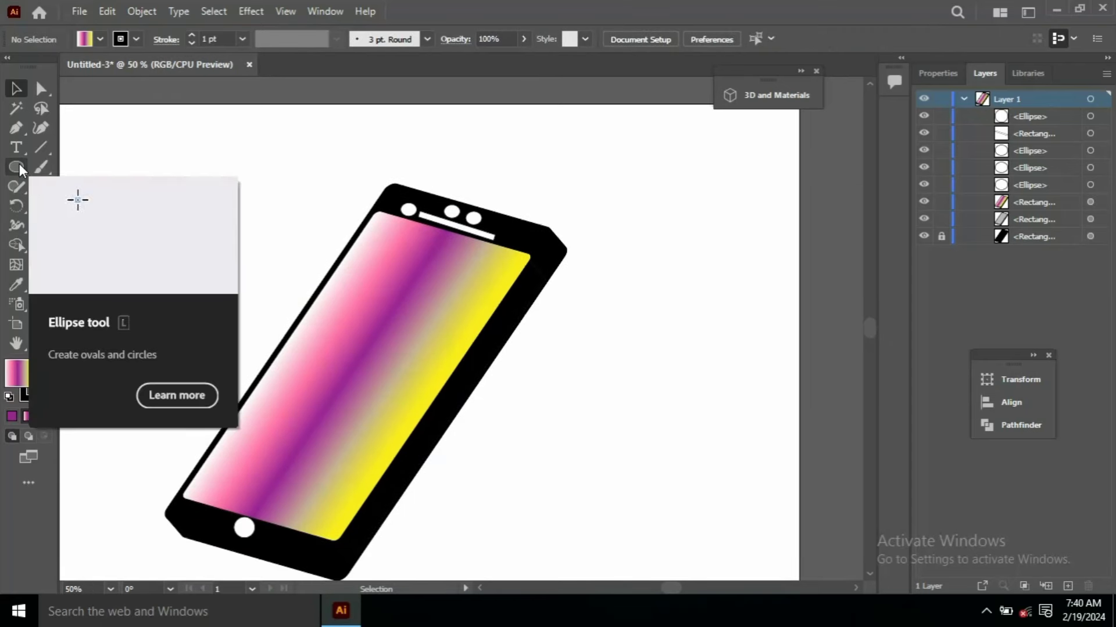
pyautogui.press('m')
pyautogui.moveTo(294, 360); pyautogui.dragTo(376, 391)
pyautogui.click(100, 39)
pyautogui.click(10, 66)
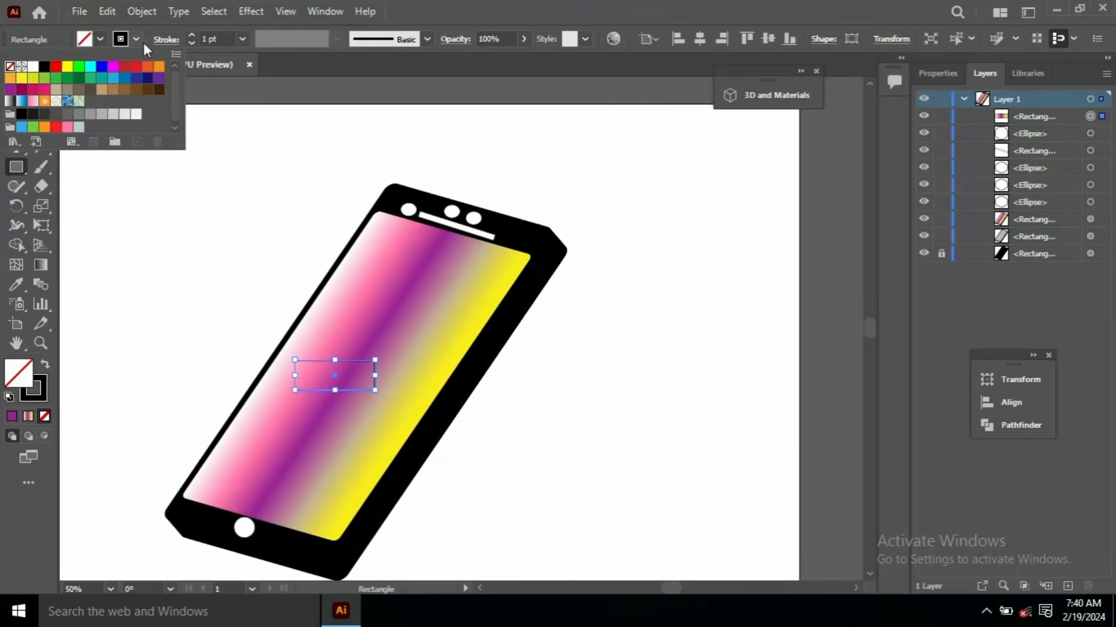
# - Give the small rectangle a white 5 pt stroke and enlarge it into a battery outline
pyautogui.click(191, 35)
pyautogui.click(192, 35)
pyautogui.click(191, 36)
pyautogui.click(192, 36)
pyautogui.moveTo(335, 360); pyautogui.dragTo(401, 371)
pyautogui.click(16, 88)
pyautogui.click(117, 169)
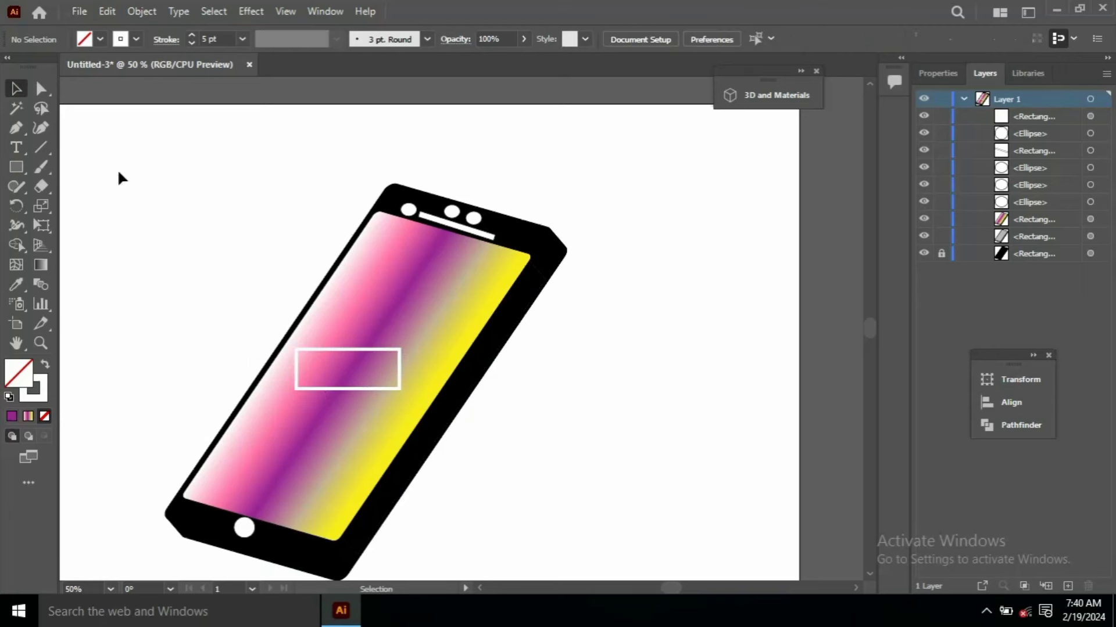
# - Round all corners of the white battery outline
pyautogui.click(371, 350)
pyautogui.moveTo(306, 360); pyautogui.dragTo(319, 371)
pyautogui.click(613, 376)
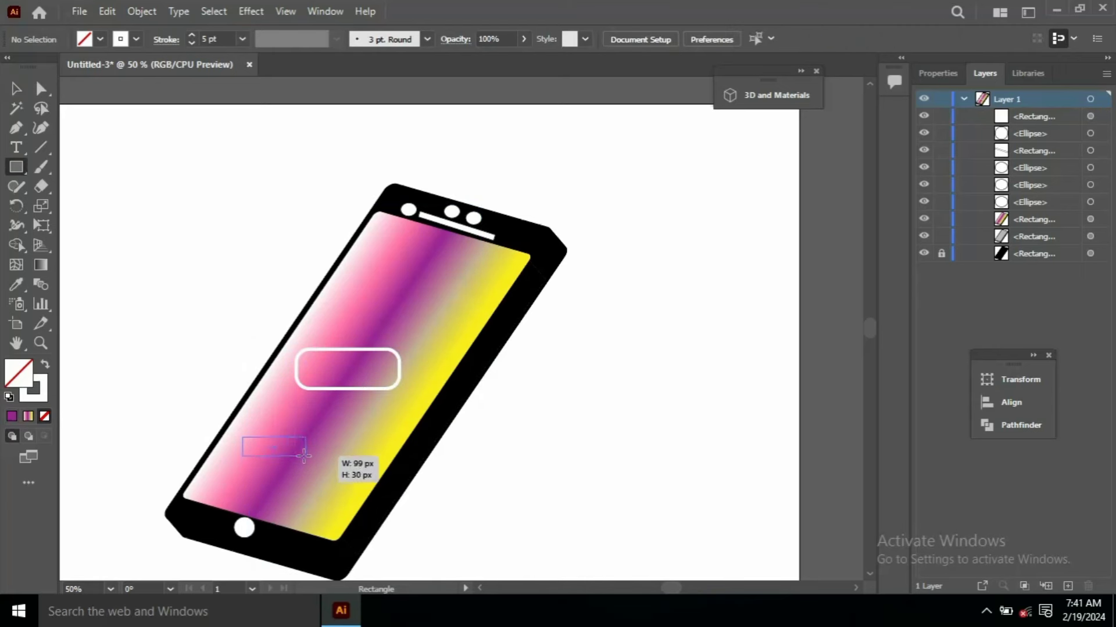
# - Draw a smaller rectangle, fill it with white and place it inside the battery outline
pyautogui.moveTo(303, 455); pyautogui.dragTo(338, 352)
pyautogui.click(100, 39)
pyautogui.click(35, 64)
pyautogui.click(16, 89)
pyautogui.click(321, 391)
# - Resize the white rectangle to fill the battery outline's height and left part, leaving its right end empty
pyautogui.click(336, 371)
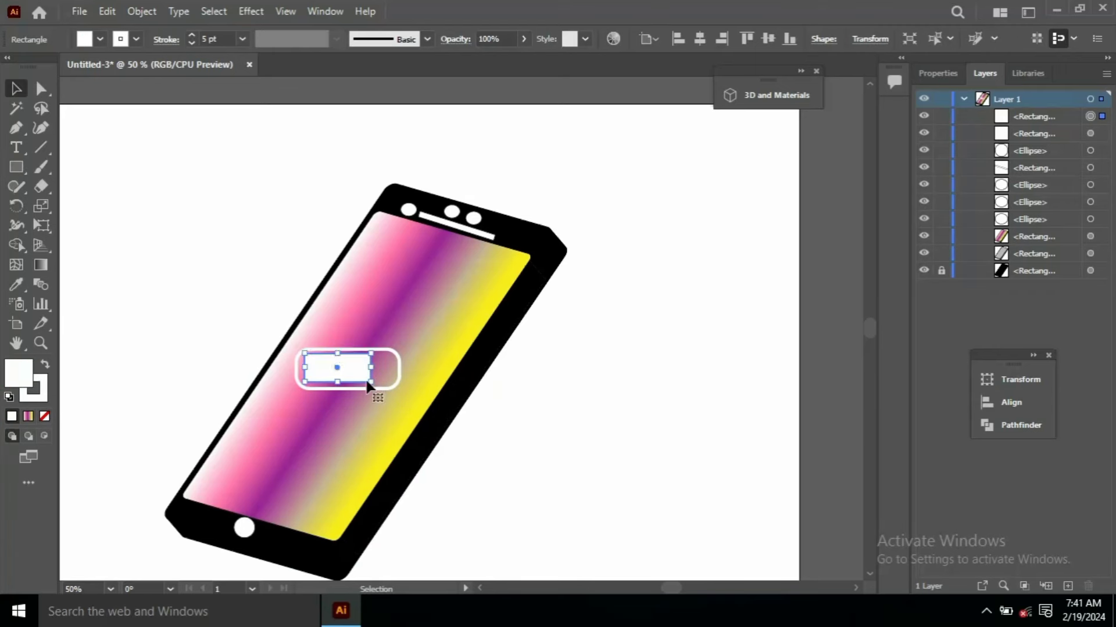
pyautogui.moveTo(377, 388); pyautogui.dragTo(377, 388)
pyautogui.click(388, 379)
pyautogui.click(309, 369)
pyautogui.moveTo(303, 369); pyautogui.dragTo(300, 370)
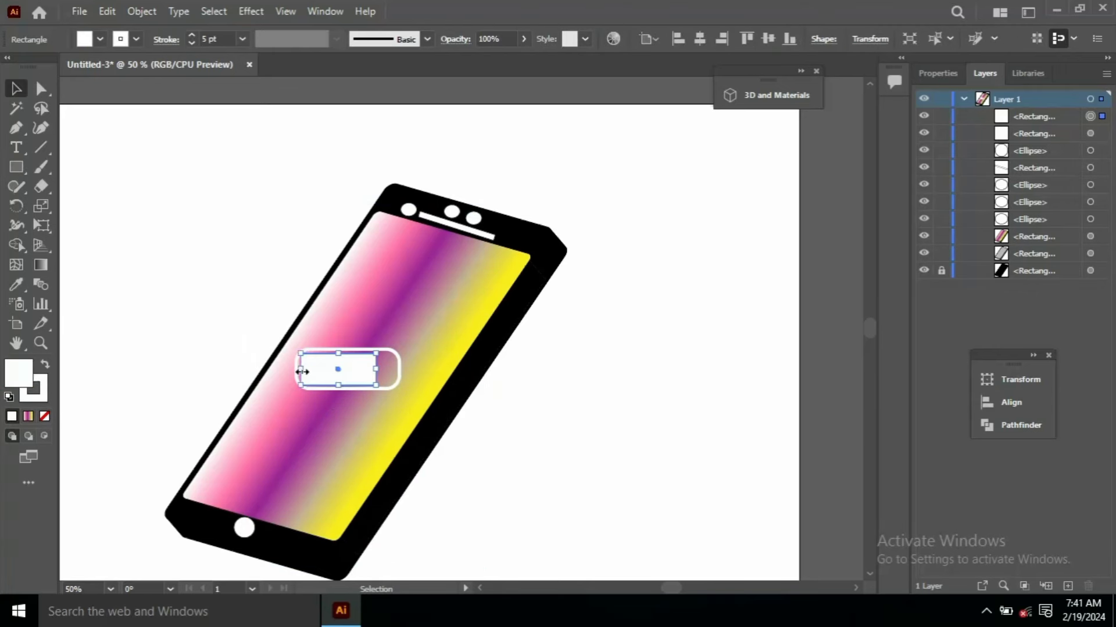
# - Lock the battery outline and screen rectangles, and round only the left corners of the white charge rectangle
pyautogui.press('a')
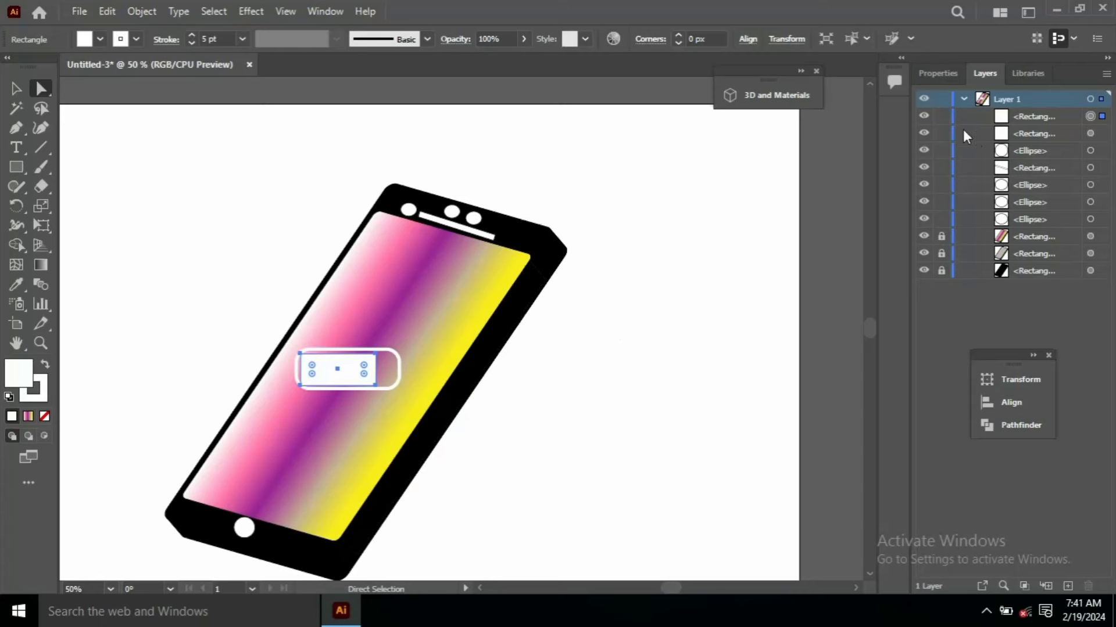
pyautogui.click(942, 133)
pyautogui.moveTo(312, 370); pyautogui.dragTo(345, 333)
pyautogui.moveTo(364, 331); pyautogui.dragTo(337, 370)
pyautogui.click(393, 308)
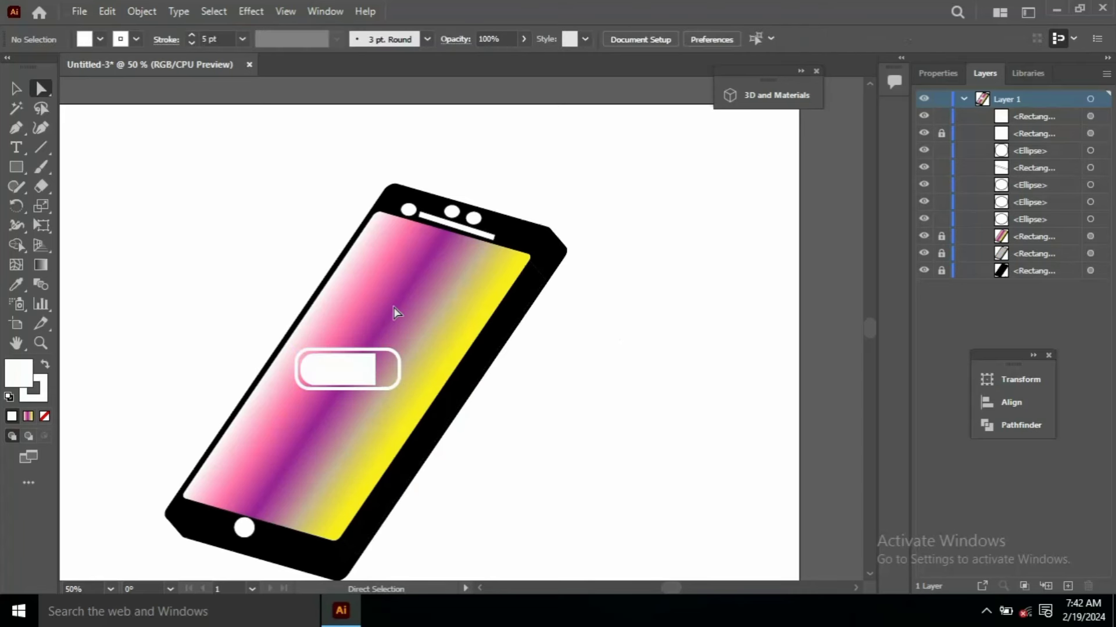
# - Draw a circle beside the phone and delete its left anchor point to leave a right-facing half circle
pyautogui.rightClick(16, 167)
pyautogui.click(96, 202)
pyautogui.moveTo(121, 217); pyautogui.dragTo(171, 267)
pyautogui.click(41, 89)
pyautogui.moveTo(93, 180); pyautogui.dragTo(148, 303)
pyautogui.press('Delete')
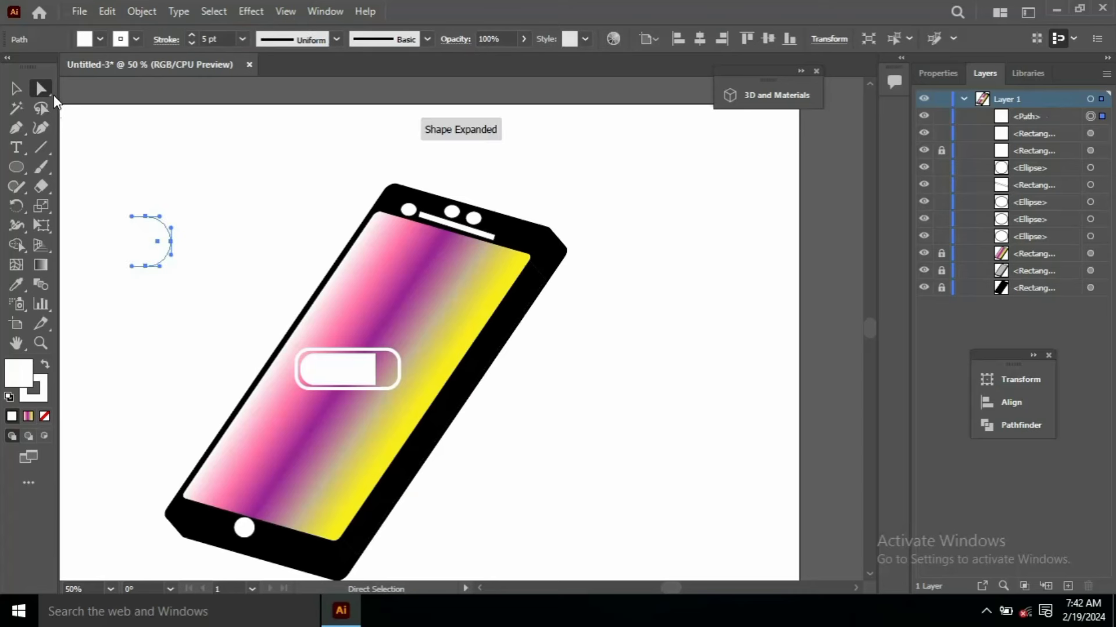
# - Scale down the half circle and place it at the battery outline's right end as the terminal
pyautogui.press('v')
pyautogui.moveTo(157, 243); pyautogui.dragTo(409, 362)
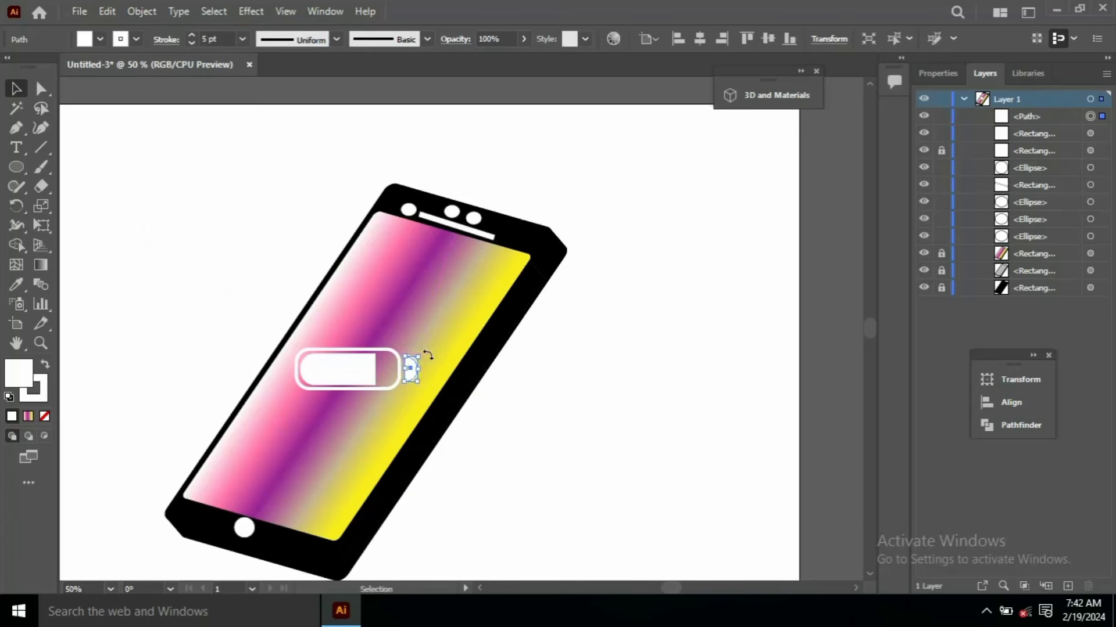
pyautogui.click(446, 372)
# - Unlock the battery outline and group it with the charge rectangle and the half-circle terminal
pyautogui.moveTo(364, 323); pyautogui.dragTo(422, 404)
pyautogui.click(941, 151)
pyautogui.keyDown('shift'); pyautogui.click(1102, 153); pyautogui.keyUp('shift')
pyautogui.hotkey('ctrl', 'g')
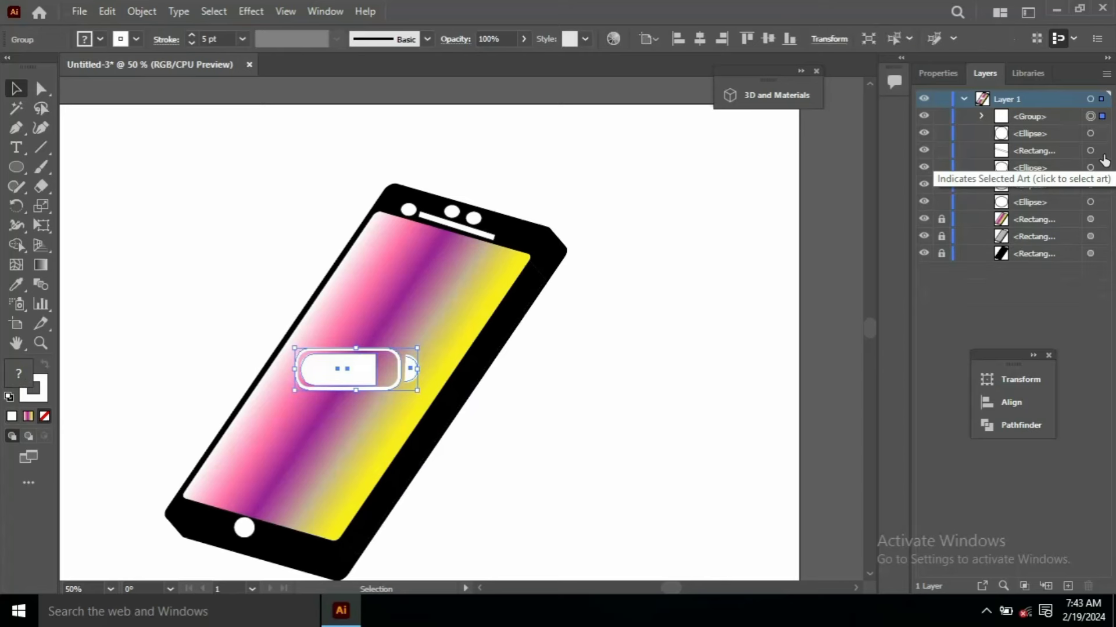
pyautogui.keyDown('shift'); pyautogui.click(1102, 137); pyautogui.keyUp('shift')
pyautogui.keyDown('shift'); pyautogui.click(1101, 153); pyautogui.keyUp('shift')
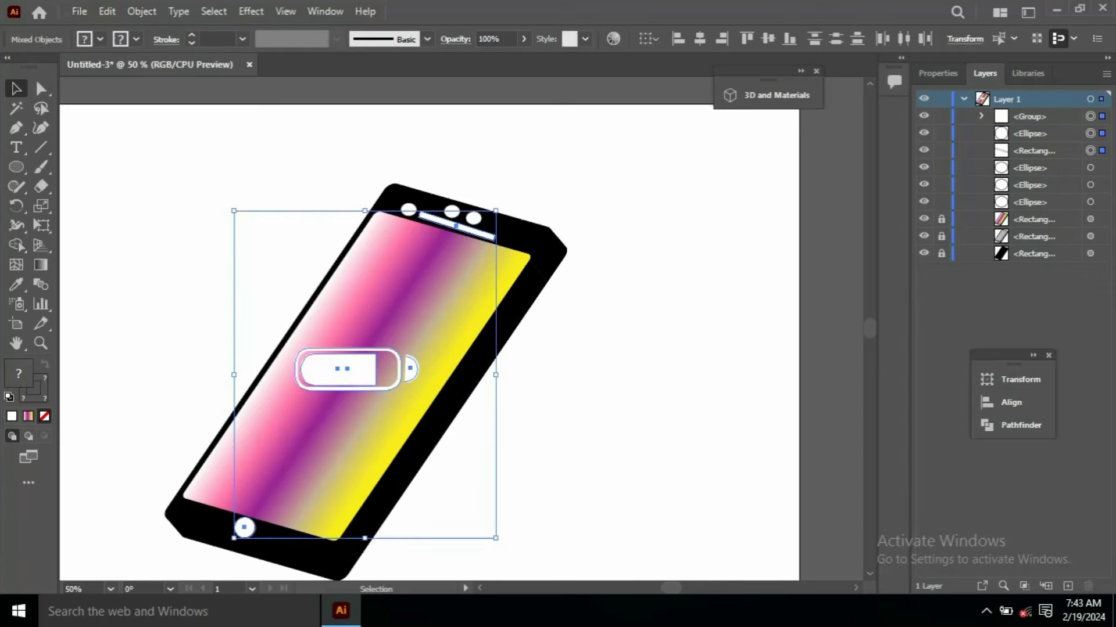
pyautogui.hotkey('ctrl', 'g')
pyautogui.moveTo(500, 544); pyautogui.dragTo(480, 504)
pyautogui.hotkey('ctrl', 'z')
pyautogui.hotkey('ctrl', 'z')
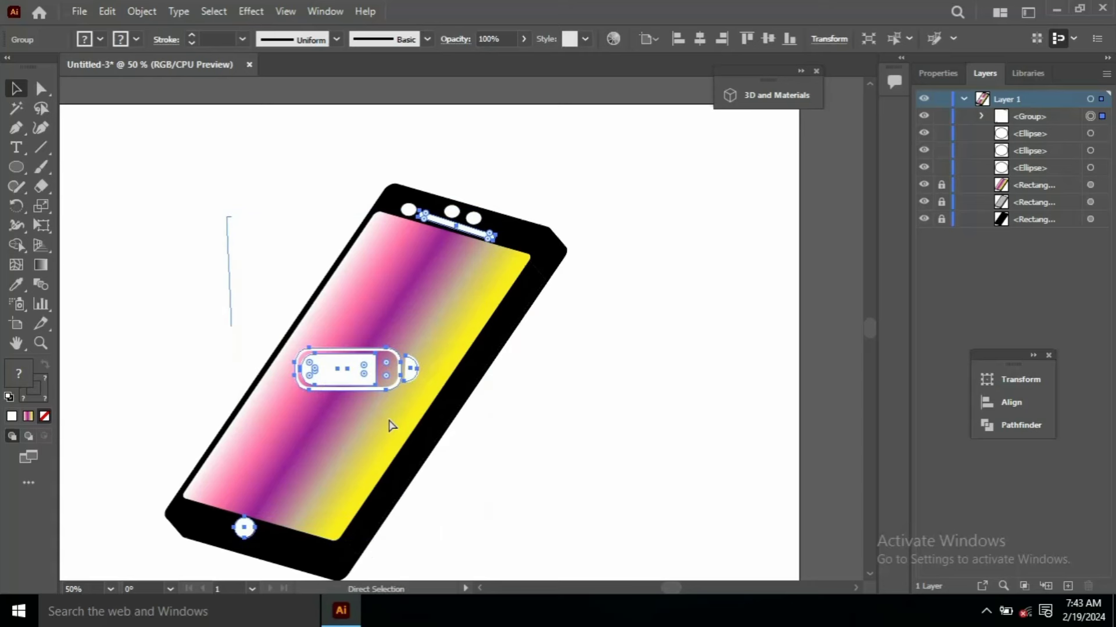
pyautogui.click(558, 391)
# - Scale down the battery icon group, tilt it to follow the phone, and place it in the gradient screen's upper-right corner
pyautogui.click(1094, 119)
pyautogui.moveTo(418, 348); pyautogui.dragTo(312, 381)
pyautogui.moveTo(349, 376); pyautogui.dragTo(420, 292)
pyautogui.moveTo(351, 317); pyautogui.dragTo(388, 321)
pyautogui.click(630, 229)
pyautogui.moveTo(421, 298); pyautogui.dragTo(416, 291)
pyautogui.moveTo(385, 318); pyautogui.dragTo(487, 257)
pyautogui.click(609, 228)
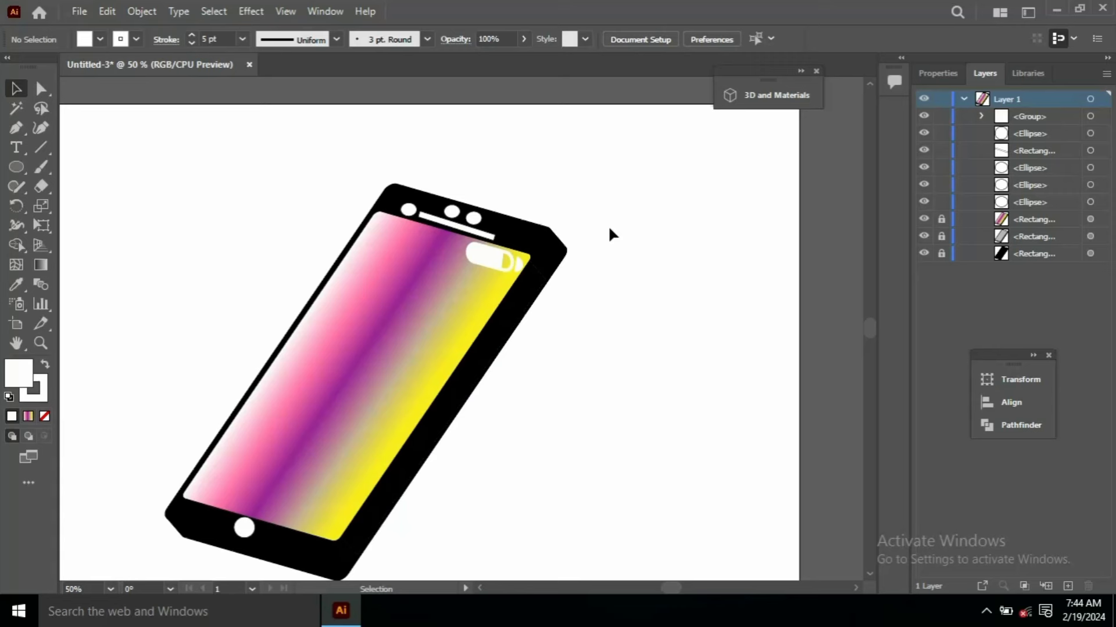
# - Expand the battery group's contents and set the battery outline's stroke weight to 2 pt
pyautogui.click(486, 256)
pyautogui.click(980, 116)
pyautogui.click(1090, 167)
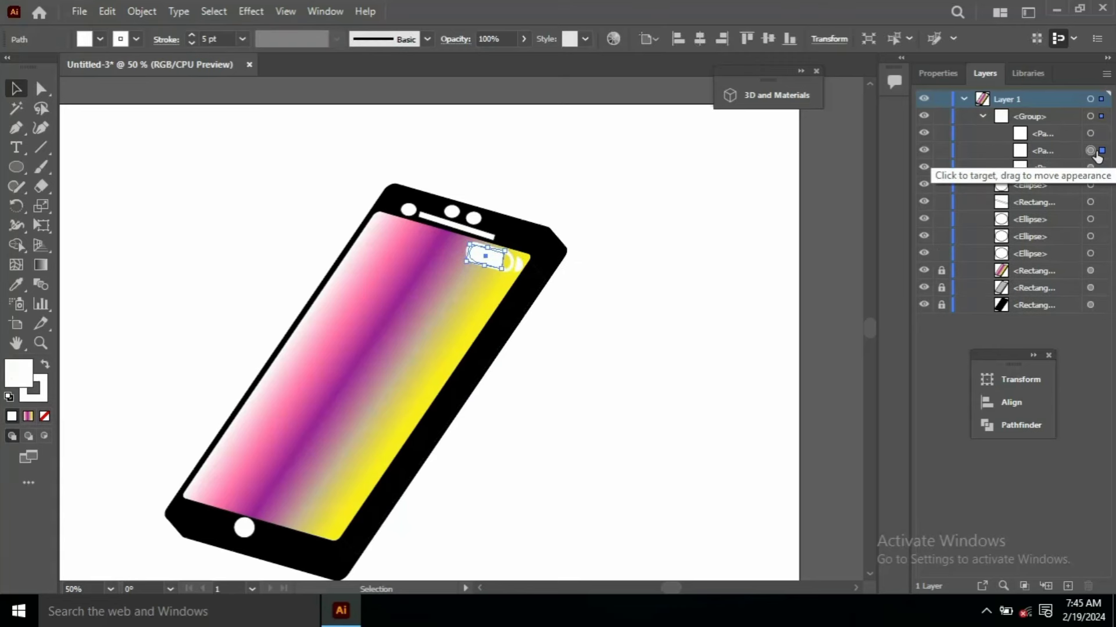
pyautogui.click(192, 43)
pyautogui.click(192, 43)
pyautogui.click(601, 354)
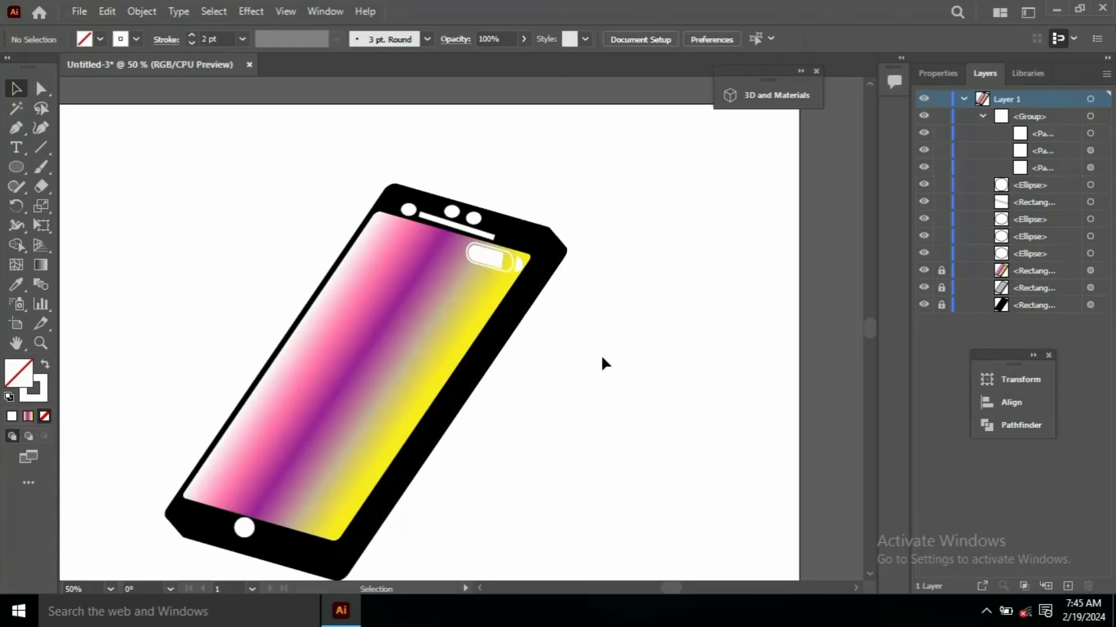
# - Draw a small narrow rectangle for the first signal bar and fill it with white
pyautogui.click(16, 167)
pyautogui.click(70, 167)
pyautogui.moveTo(102, 163)
pyautogui.mouseDown()
pyautogui.moveTo(110, 199)
pyautogui.moveTo(310, 394)
pyautogui.moveTo(327, 392)
pyautogui.mouseUp()
pyautogui.press('v')
pyautogui.click(100, 39)
pyautogui.click(33, 66)
# - Duplicate the white bar into a row of four signal bars of increasing height, tilted to match the phone
pyautogui.moveTo(326, 392); pyautogui.dragTo(345, 390)
pyautogui.moveTo(345, 390); pyautogui.dragTo(315, 397)
pyautogui.click(375, 381)
pyautogui.click(367, 386)
pyautogui.click(349, 388)
pyautogui.click(310, 398)
pyautogui.click(340, 350)
pyautogui.moveTo(382, 359)
pyautogui.mouseDown()
pyautogui.moveTo(306, 411)
pyautogui.moveTo(385, 387)
pyautogui.moveTo(389, 358)
pyautogui.mouseUp()
pyautogui.rightClick(371, 373)
pyautogui.click(607, 182)
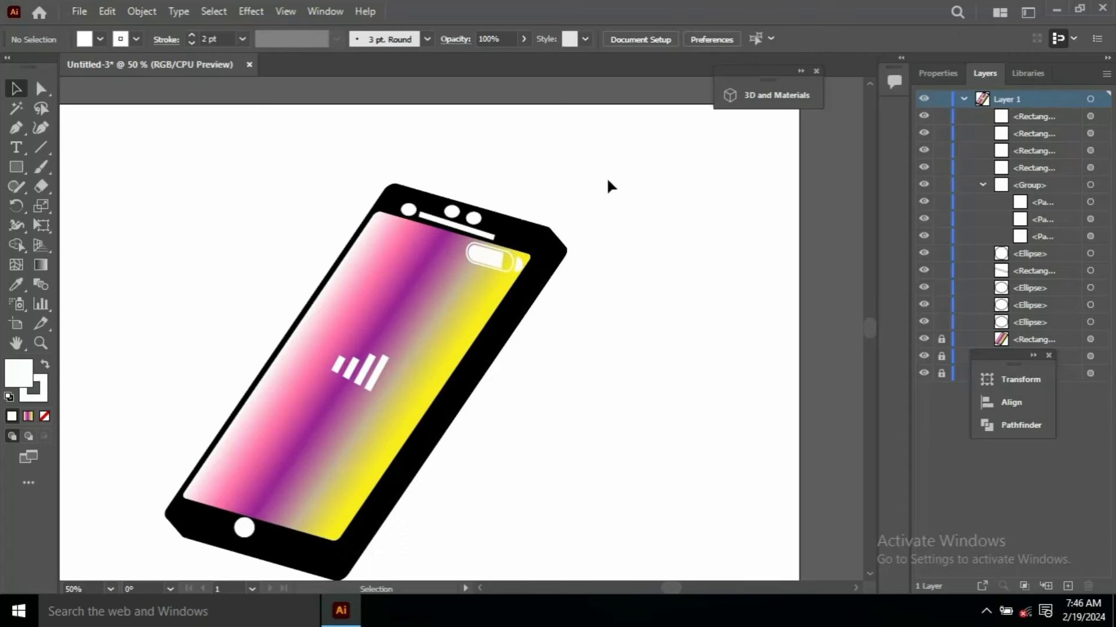
# - Apply classic 3D Rotate with the Off-Axis Front position to the grouped signal bars and move them to the screen's upper-left corner
pyautogui.click(386, 392)
pyautogui.click(250, 11)
pyautogui.moveTo(424, 102)
pyautogui.moveTo(617, 208)
pyautogui.click(715, 245)
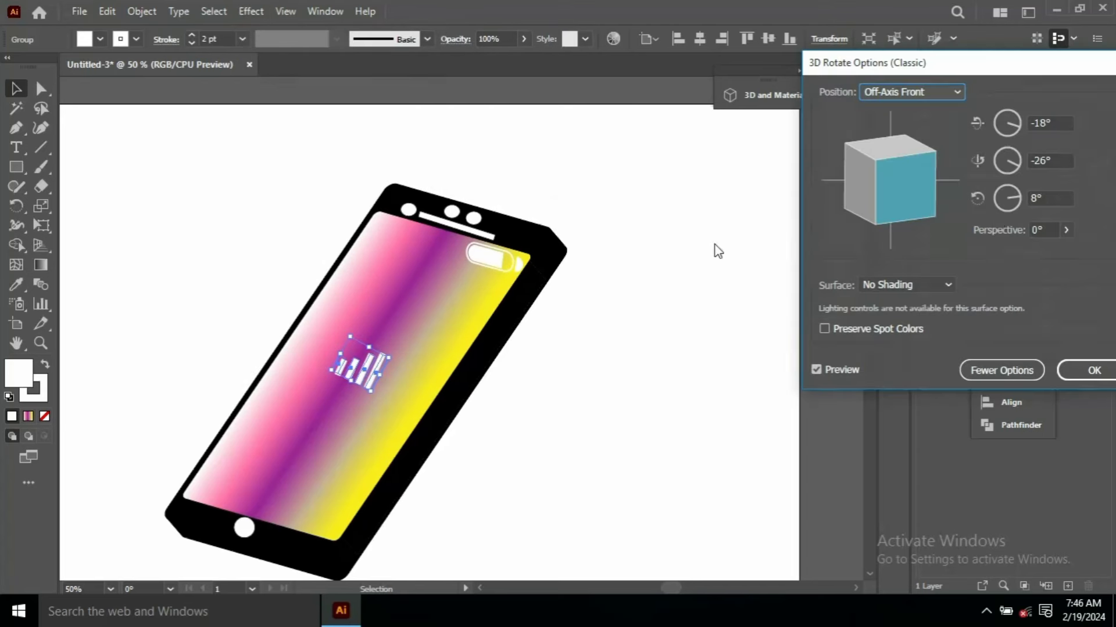
pyautogui.press('Return')
pyautogui.moveTo(372, 371); pyautogui.dragTo(395, 242)
pyautogui.click(606, 277)
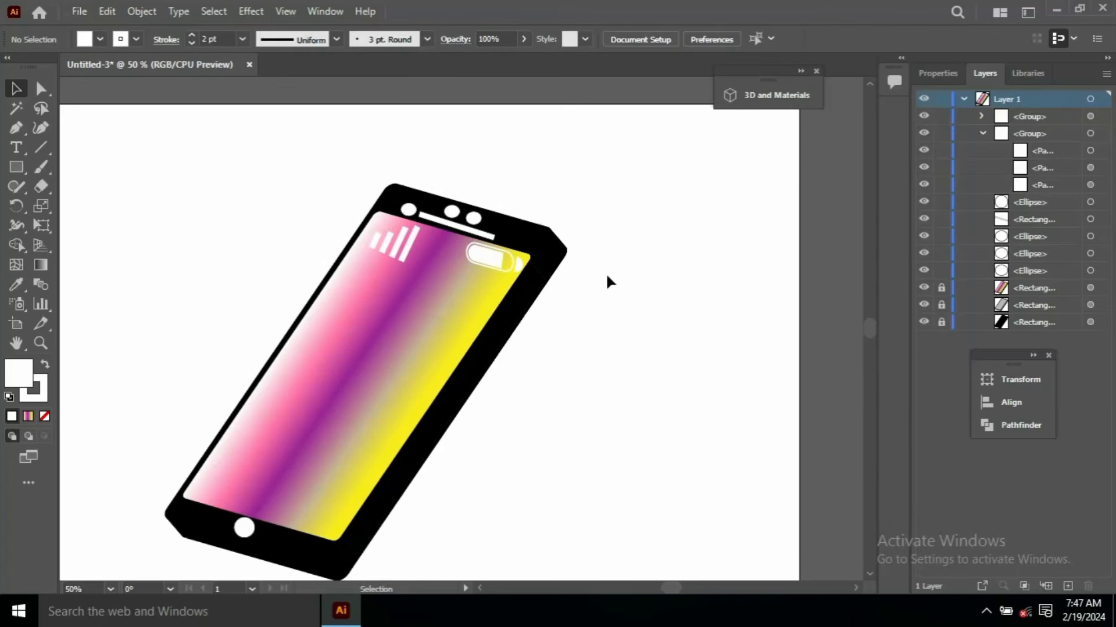
# - Add a text box beside the phone reading "7:47 AM" and "19.2.2024", and set its font to Trajan Color Concept
pyautogui.press('t')
pyautogui.moveTo(99, 220); pyautogui.dragTo(249, 291)
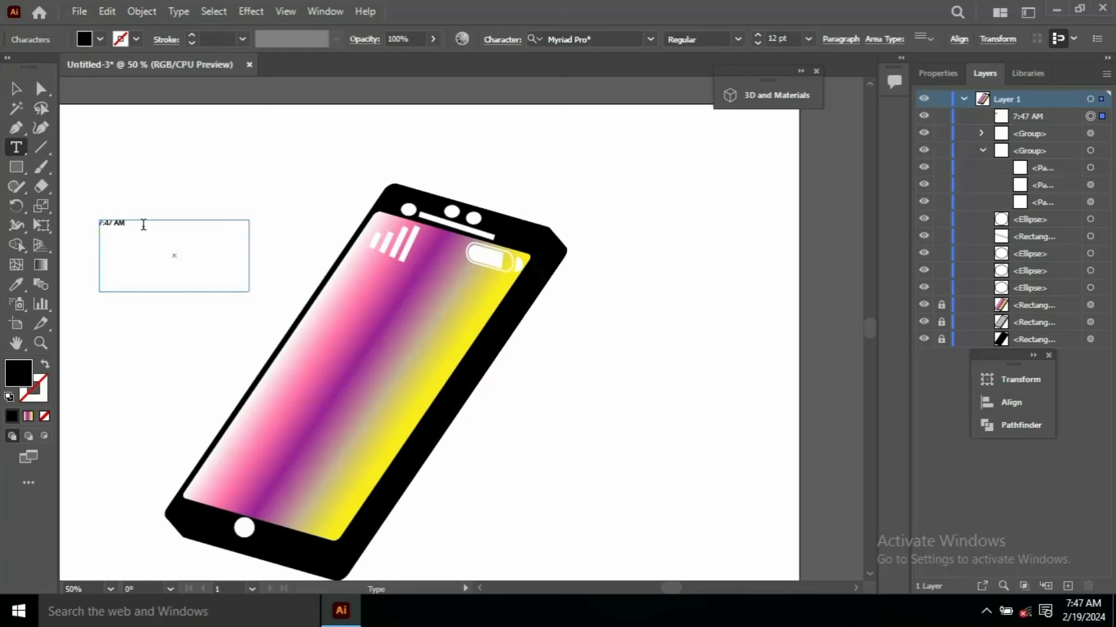
pyautogui.hotkey('ctrl', 't')
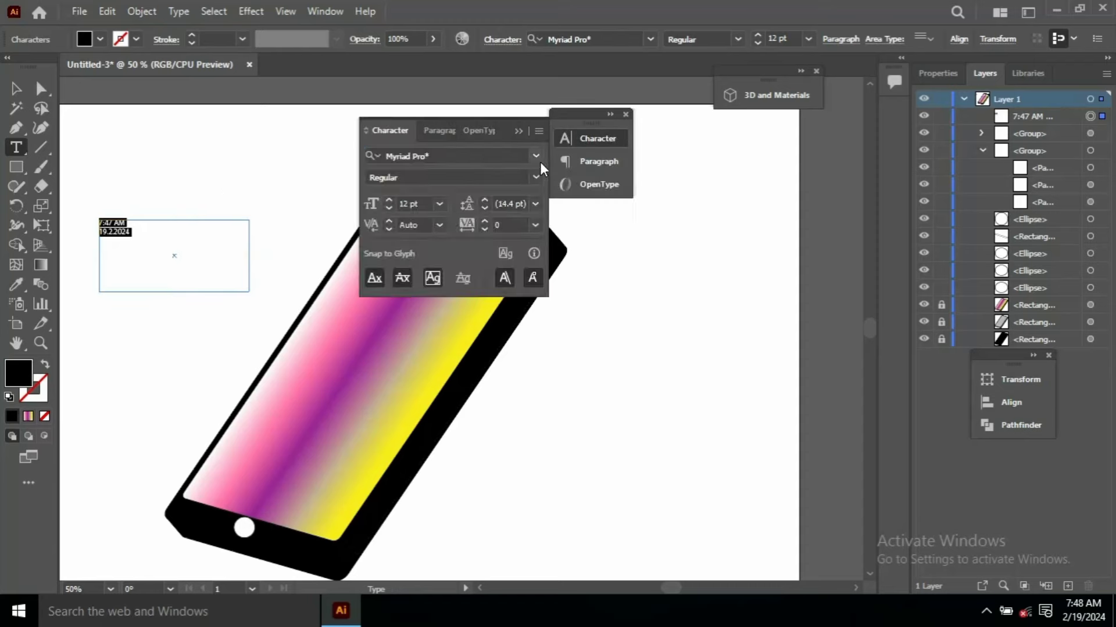
pyautogui.click(536, 156)
pyautogui.click(406, 356)
# - Expand the time and date text into vector shapes
pyautogui.click(142, 11)
pyautogui.click(232, 203)
pyautogui.click(16, 89)
pyautogui.click(260, 187)
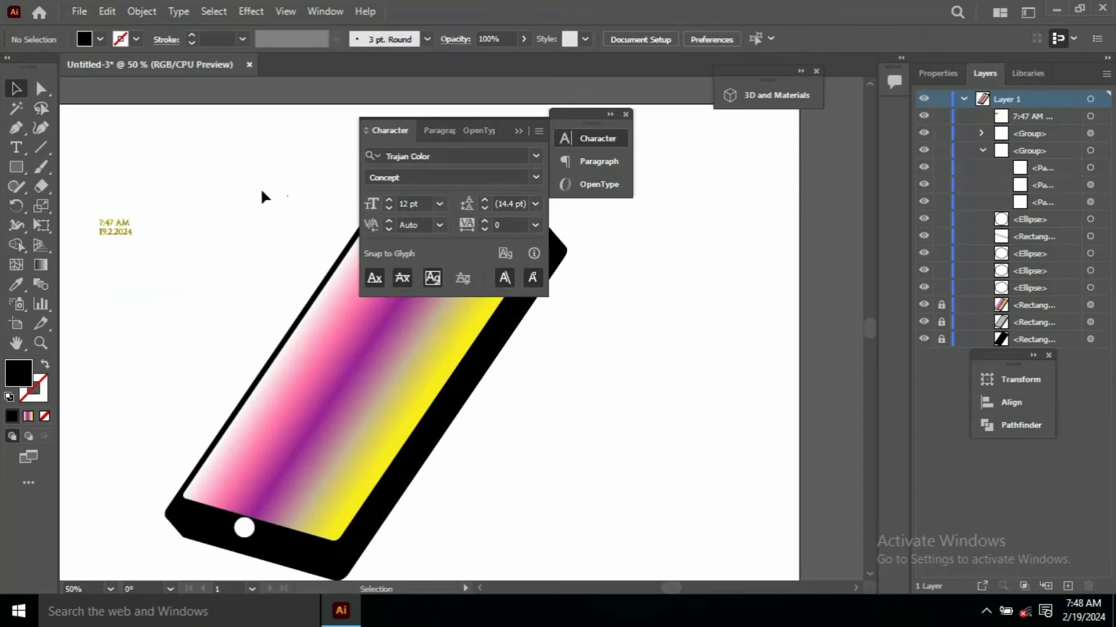
pyautogui.click(116, 228)
pyautogui.click(143, 14)
pyautogui.click(238, 198)
pyautogui.press('Return')
# - Enlarge the time and date, tilt them to match the phone, and place them on the screen below the signal bars
pyautogui.moveTo(139, 235); pyautogui.dragTo(184, 247)
pyautogui.moveTo(190, 209); pyautogui.dragTo(385, 321)
pyautogui.click(589, 317)
pyautogui.click(625, 115)
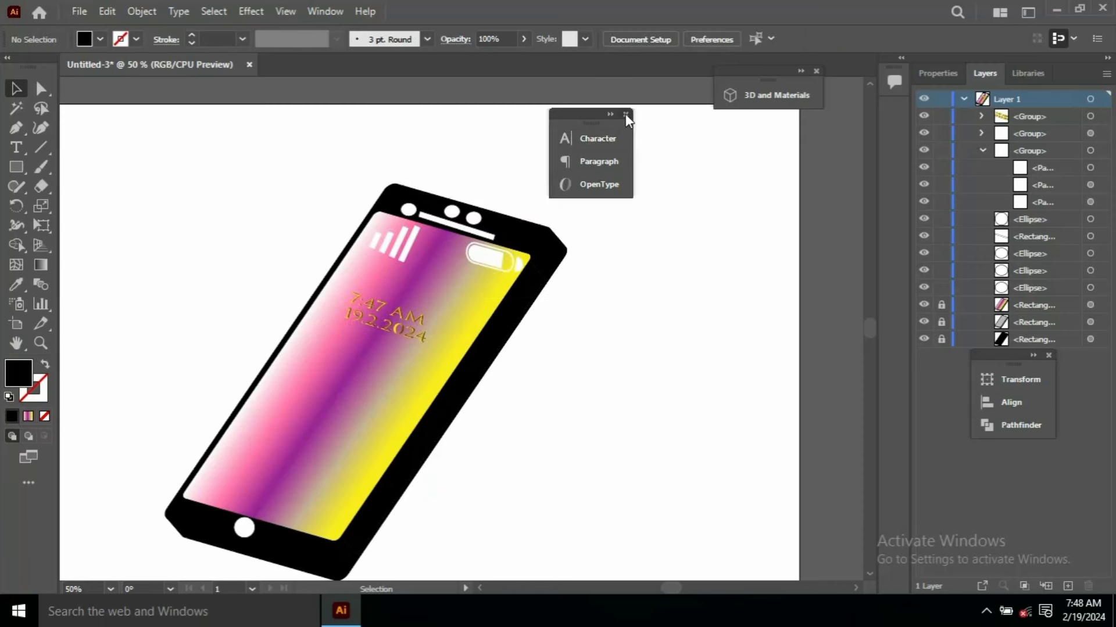
# - Shift the battery icon slightly left and fine-tune the tilt of the battery and the time and date to follow the phone
pyautogui.click(481, 251)
pyautogui.moveTo(509, 255)
pyautogui.mouseDown()
pyautogui.moveTo(518, 259)
pyautogui.moveTo(490, 258)
pyautogui.mouseUp()
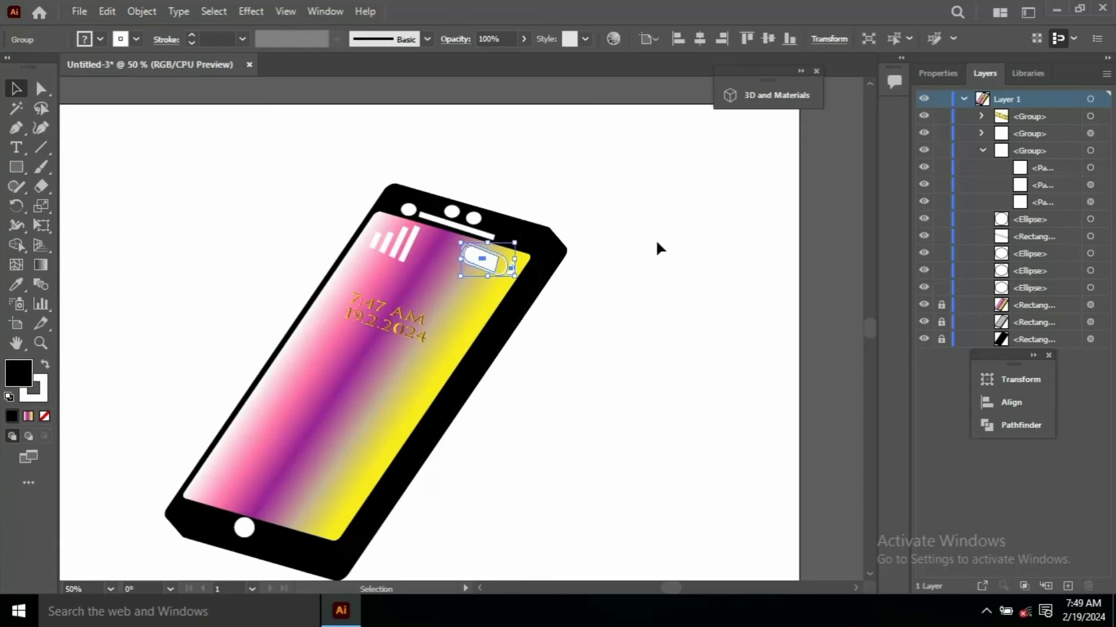
pyautogui.click(418, 318)
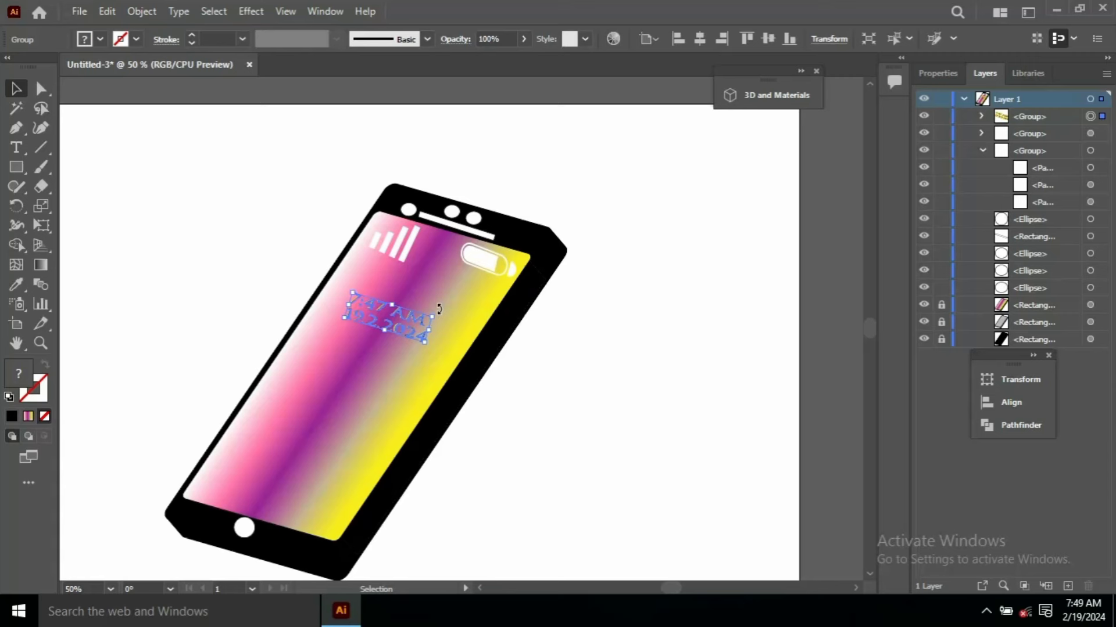
pyautogui.click(579, 309)
pyautogui.click(496, 259)
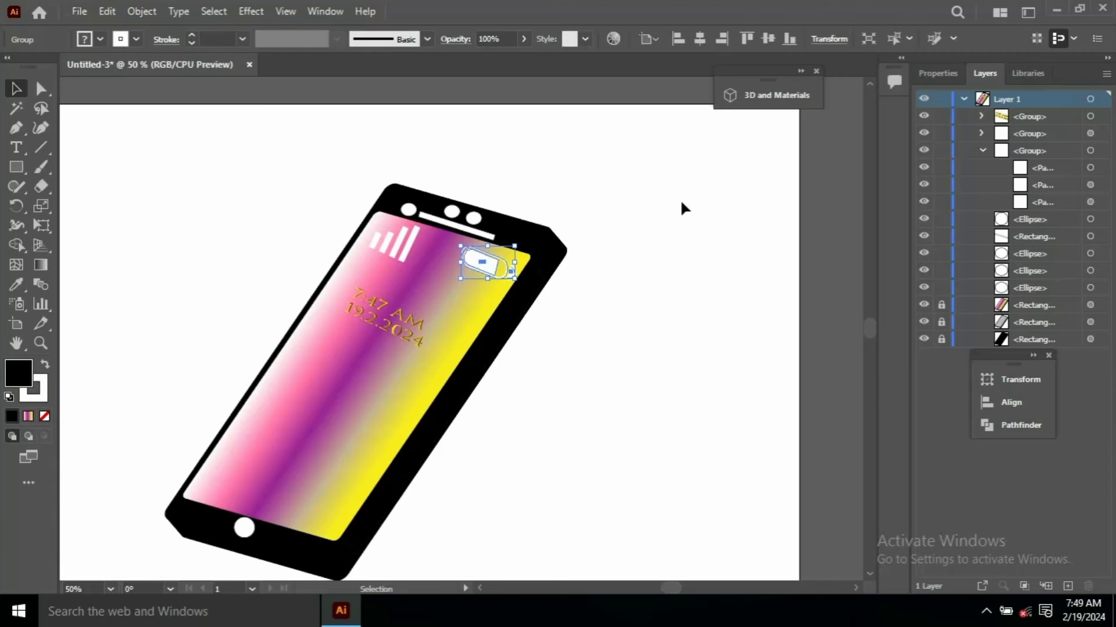
pyautogui.moveTo(489, 254); pyautogui.dragTo(484, 250)
pyautogui.click(620, 236)
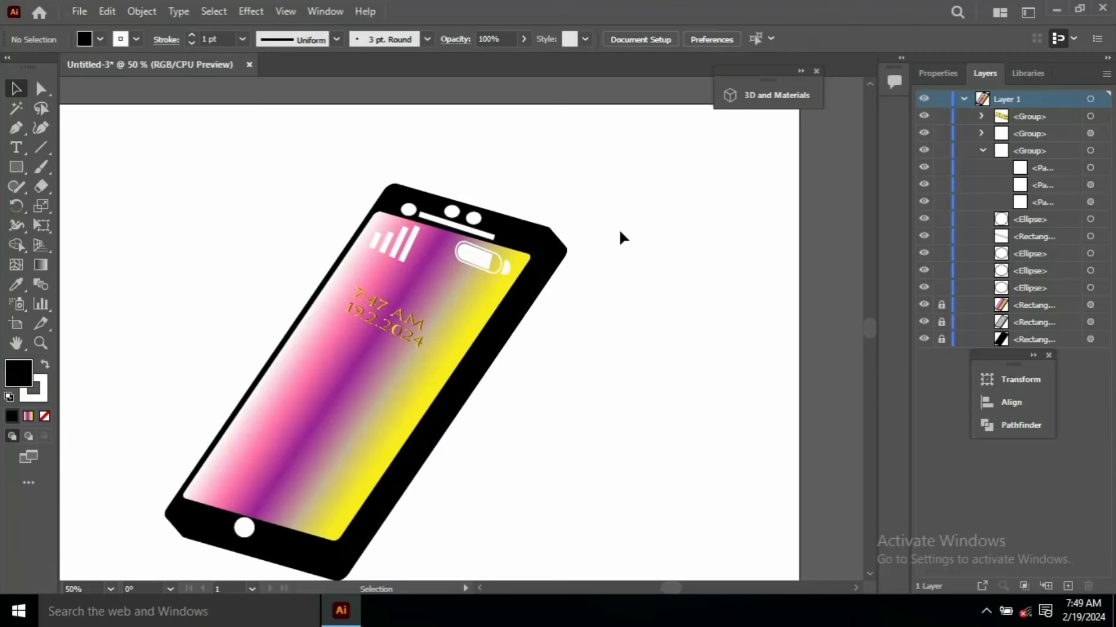
# - Apply classic 3D Rotate with the Off-Axis Front position to the battery icon
pyautogui.click(480, 256)
pyautogui.click(252, 11)
pyautogui.moveTo(399, 105)
pyautogui.moveTo(515, 194)
pyautogui.click(639, 237)
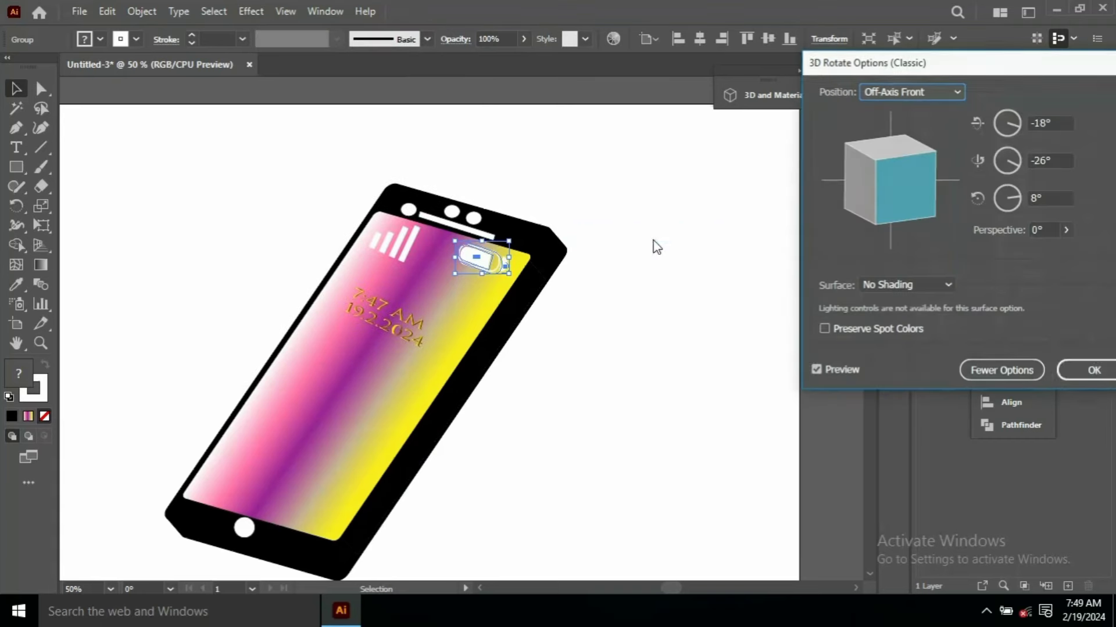
pyautogui.press('Return')
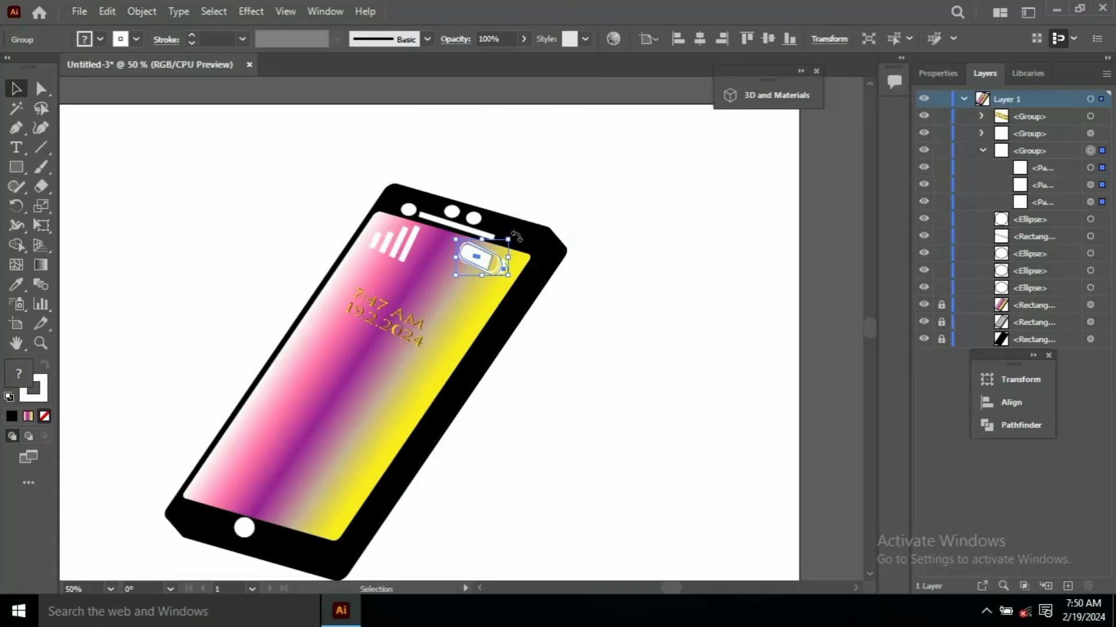
# - Nudge the battery icon slightly right within the screen's upper-right corner
pyautogui.click(633, 332)
pyautogui.moveTo(487, 261); pyautogui.dragTo(493, 260)
pyautogui.click(623, 272)
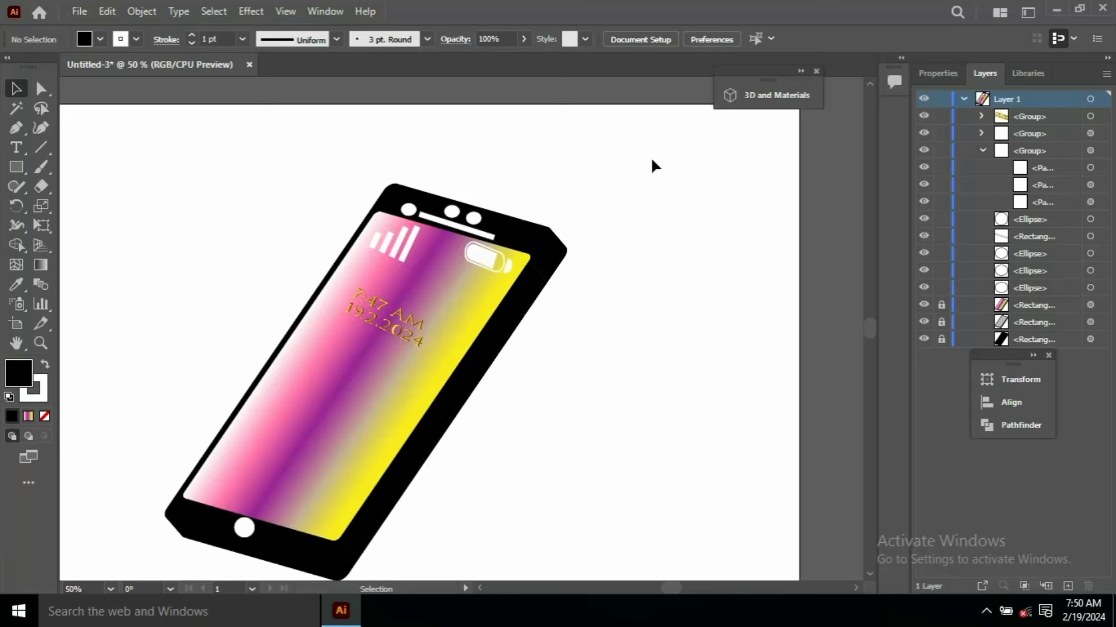
pyautogui.click(495, 250)
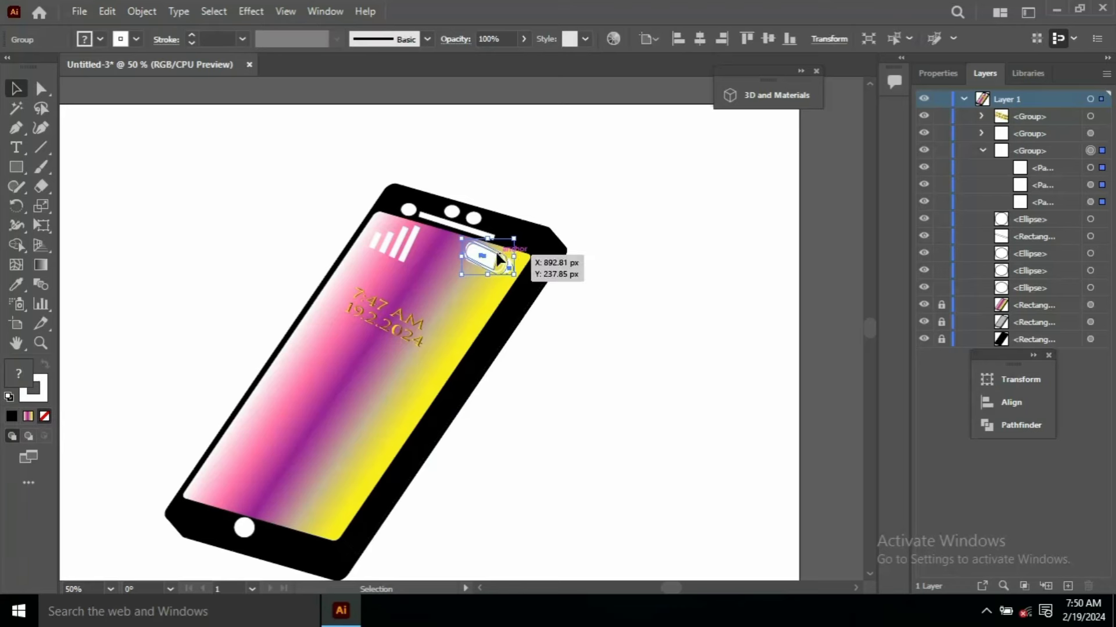
pyautogui.click(607, 226)
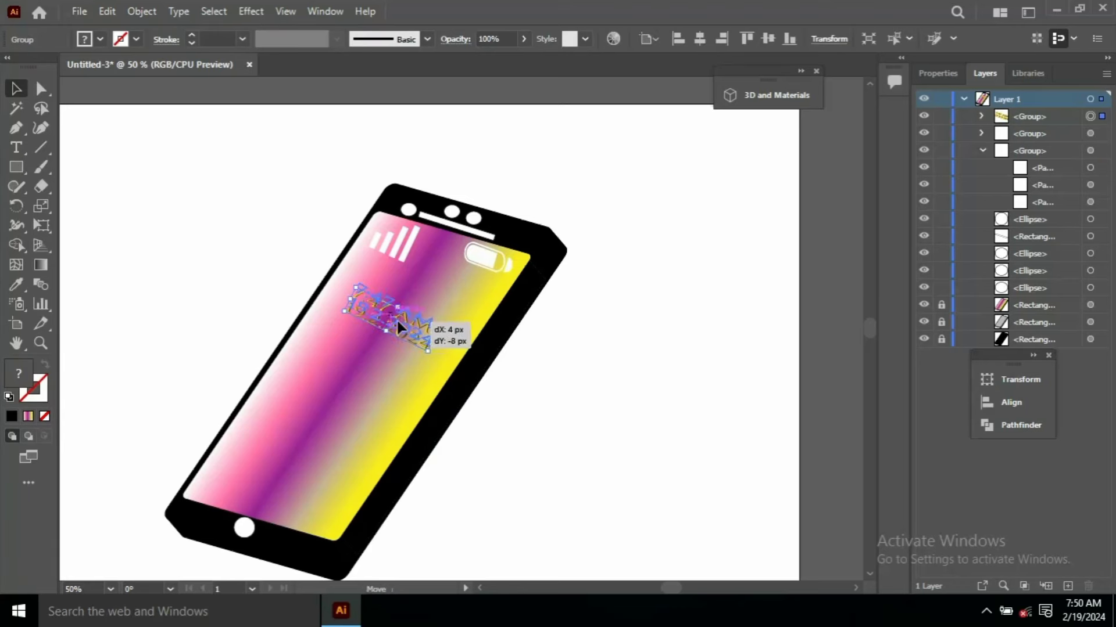